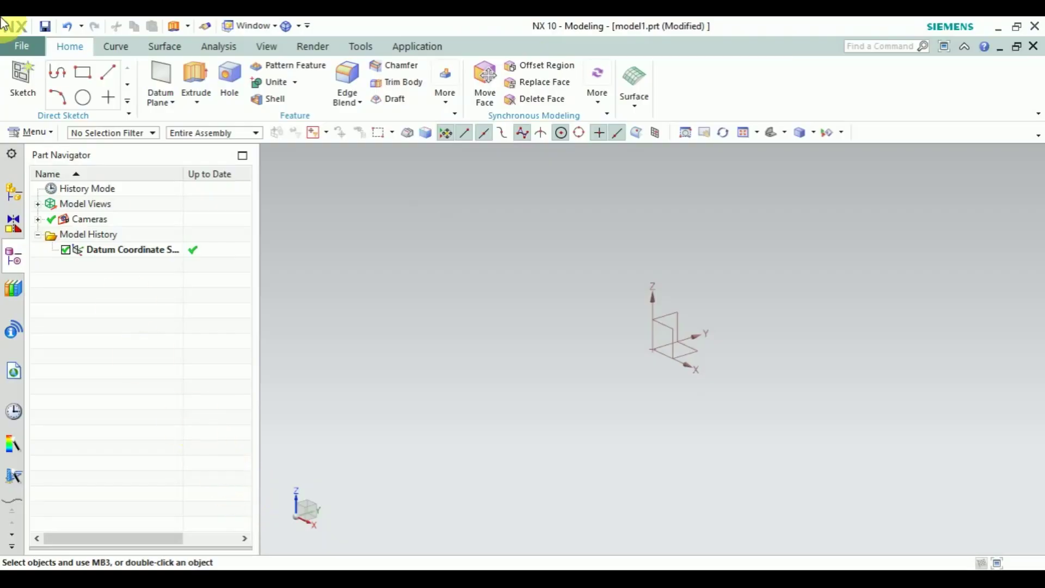
- Open the main Menu to reach the Insert > Design Feature primitives
left_click(30, 132)
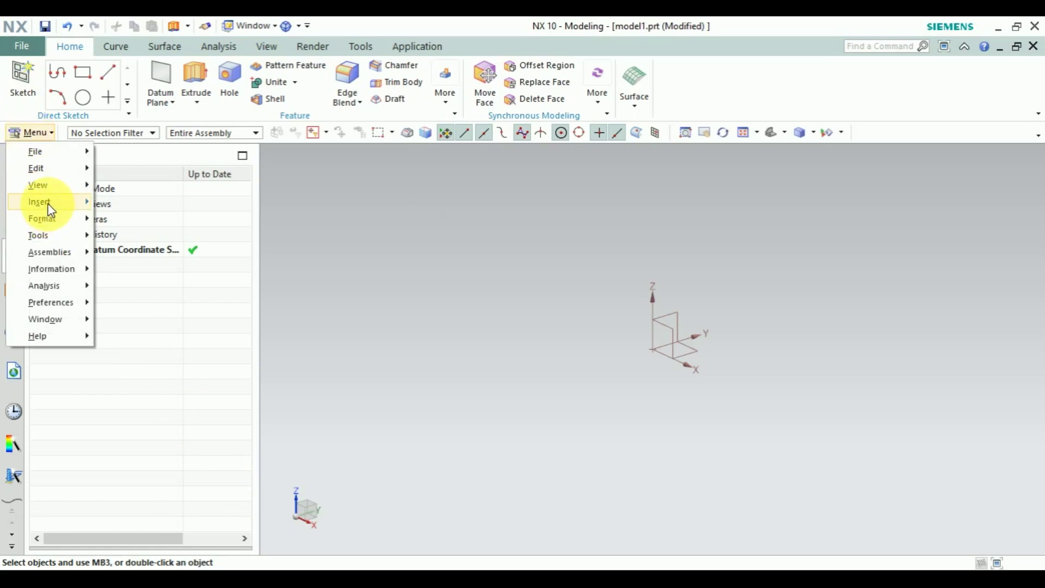
mouse_move(145, 197)
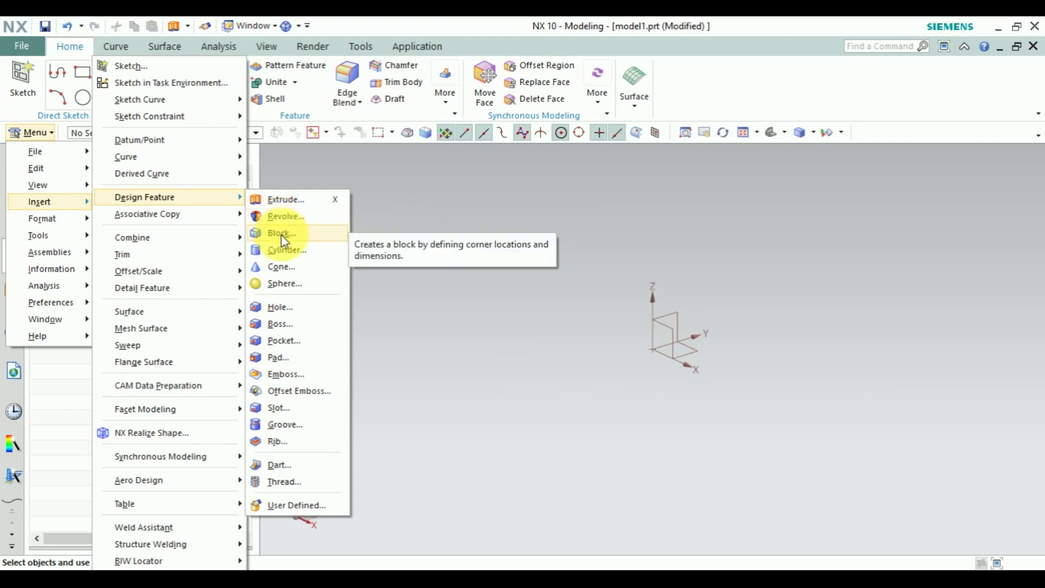
- Start a Block and set its origin to XC 50, YC 20 in the Point dialog
left_click(282, 234)
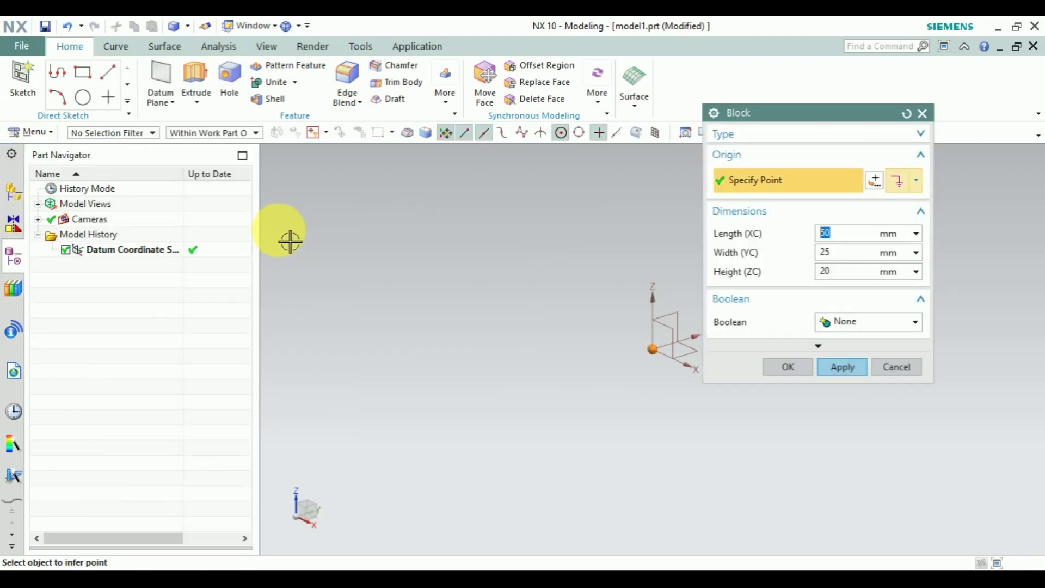
mouse_move(796, 122)
left_mouse_down()
mouse_move(325, 199)
mouse_move(344, 189)
left_mouse_up()
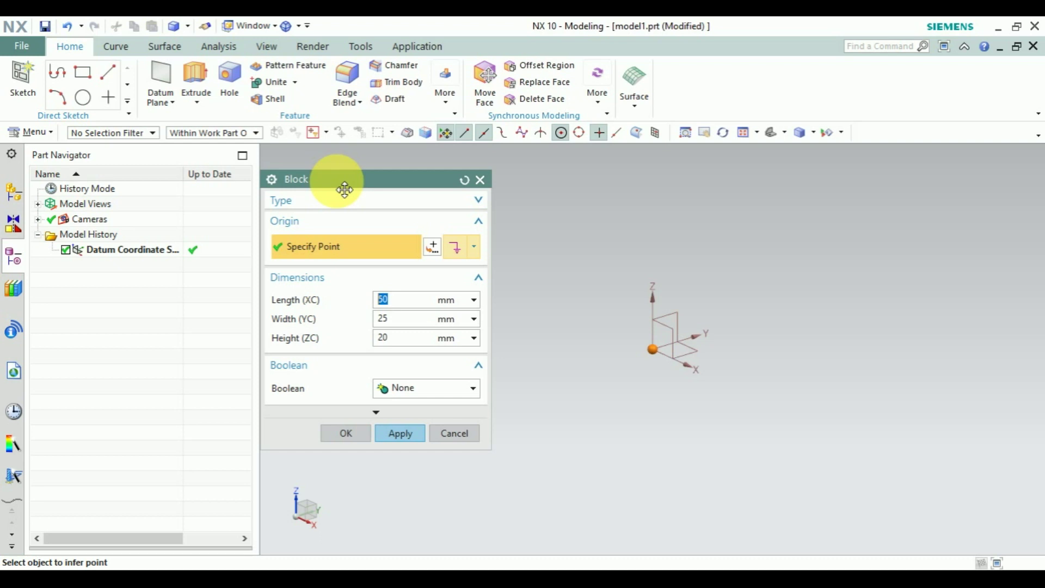
left_click(432, 247)
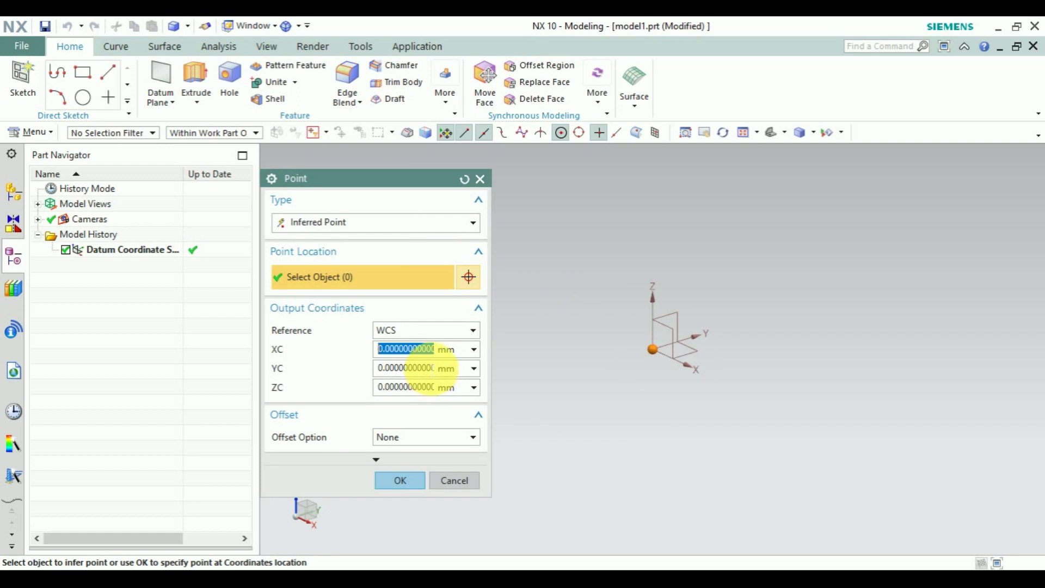
type("50")
key("Return")
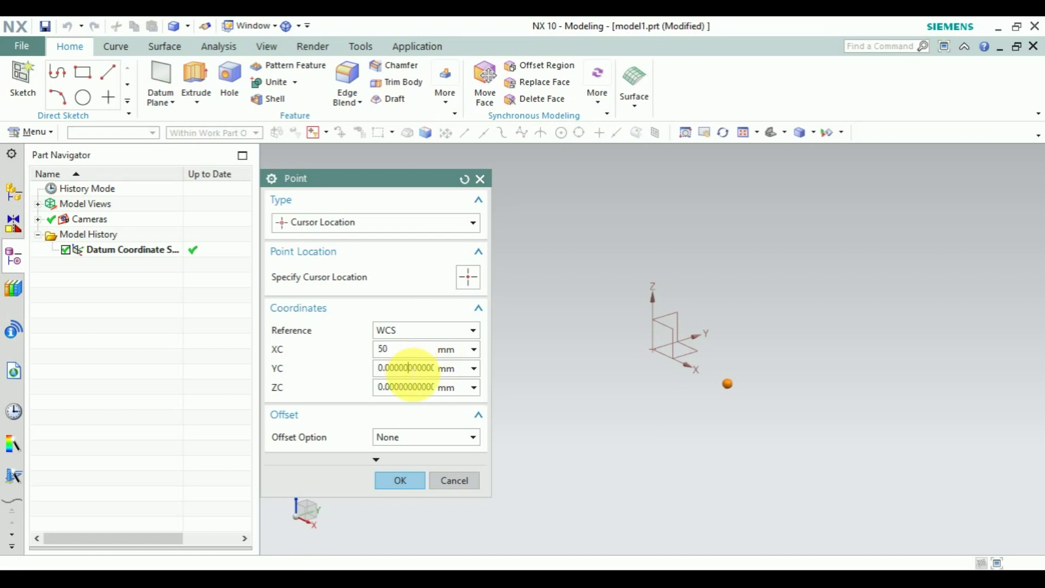
left_click(404, 369)
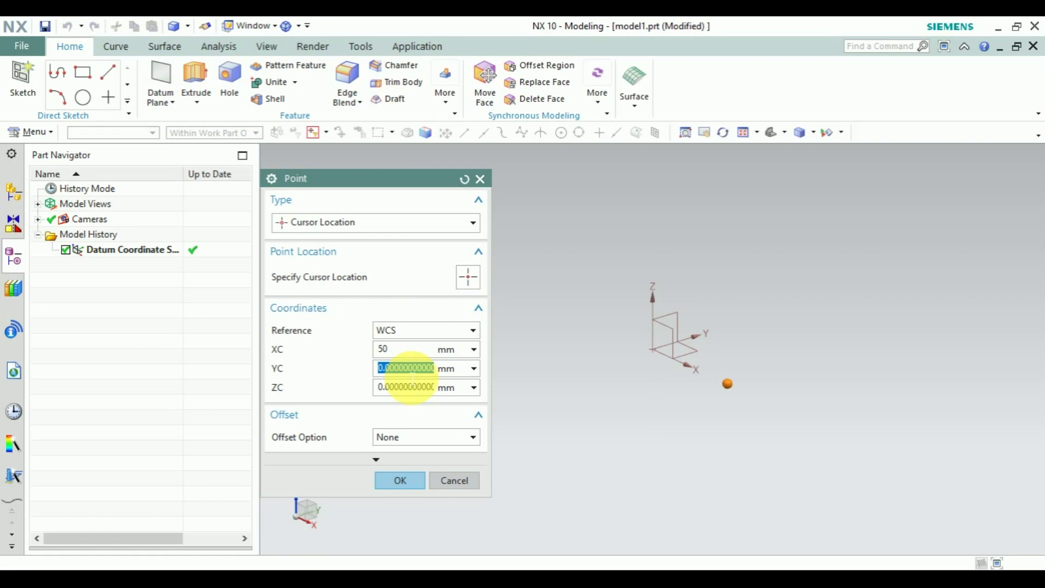
type("20")
key("Return")
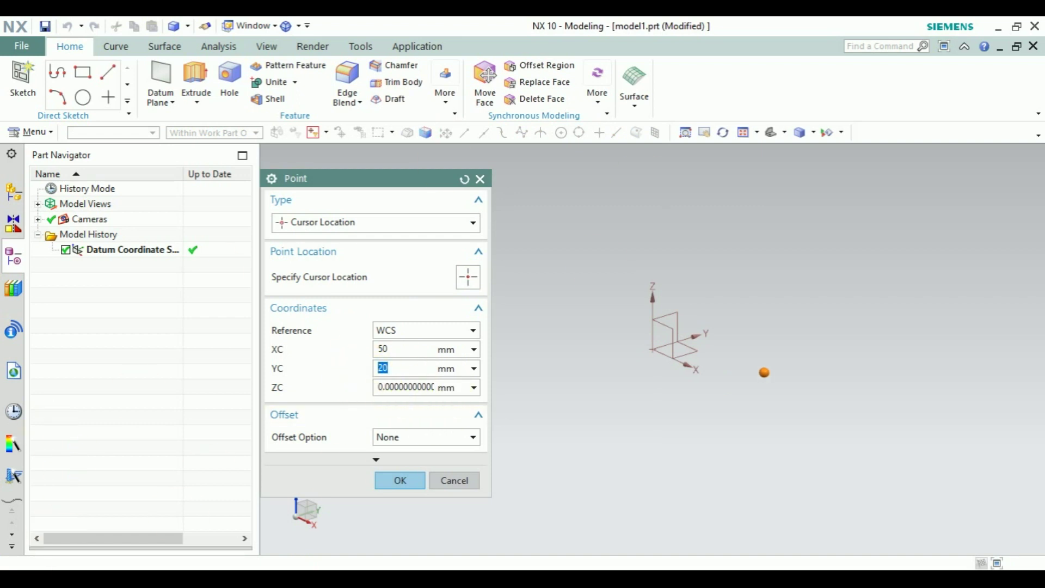
left_click(411, 483)
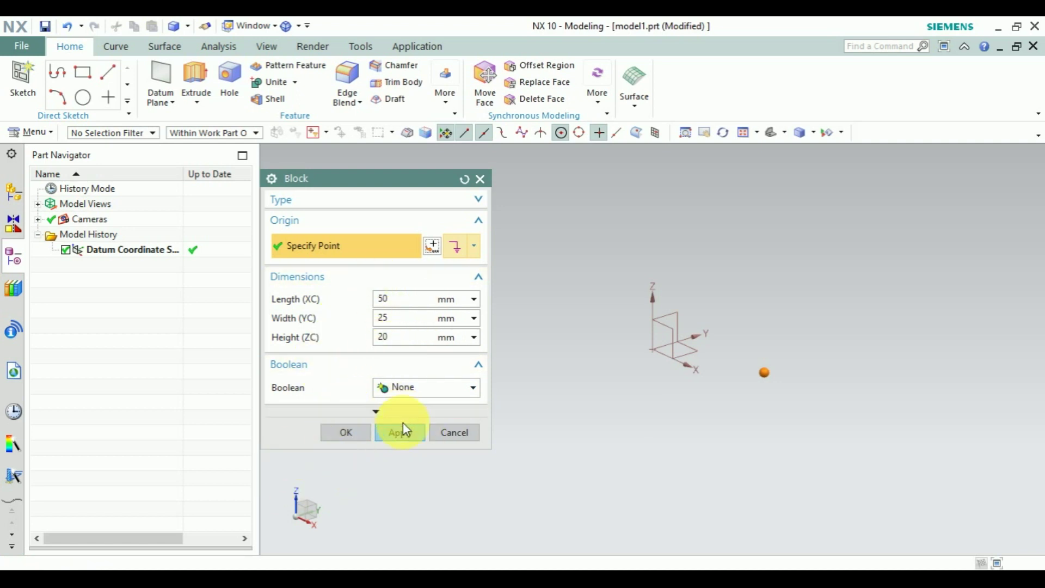
- Apply the 50 × 25 × 20 mm block and orbit to inspect it
left_click(409, 439)
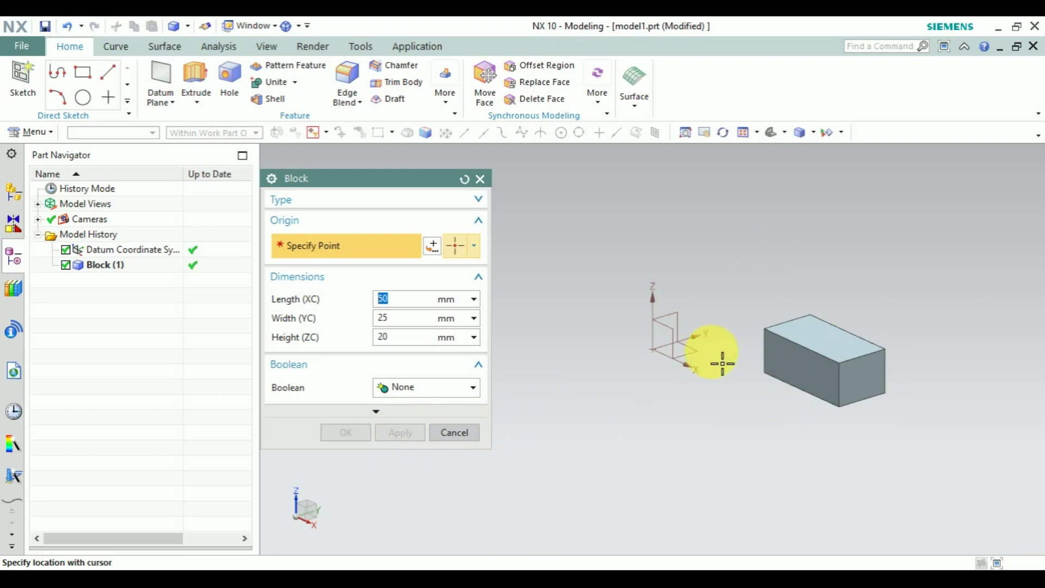
mouse_move(872, 324)
middle_mouse_down()
mouse_move(867, 385)
mouse_move(937, 337)
mouse_move(888, 362)
mouse_move(870, 340)
mouse_move(858, 354)
mouse_move(897, 352)
mouse_move(870, 342)
middle_mouse_up()
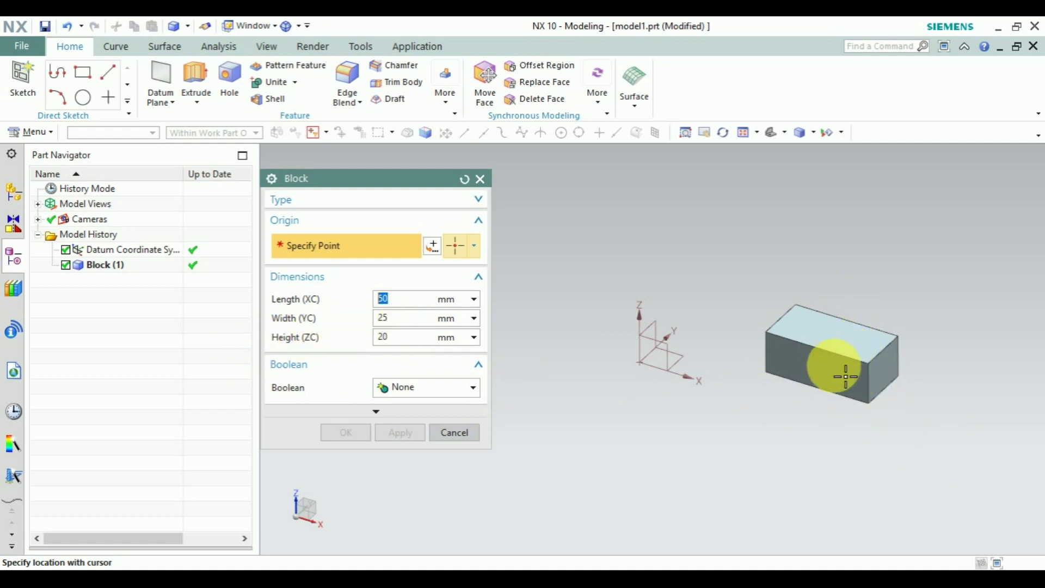
mouse_move(807, 405)
middle_mouse_down()
mouse_move(850, 382)
mouse_move(800, 401)
mouse_move(793, 431)
mouse_move(828, 381)
mouse_move(809, 397)
middle_mouse_up()
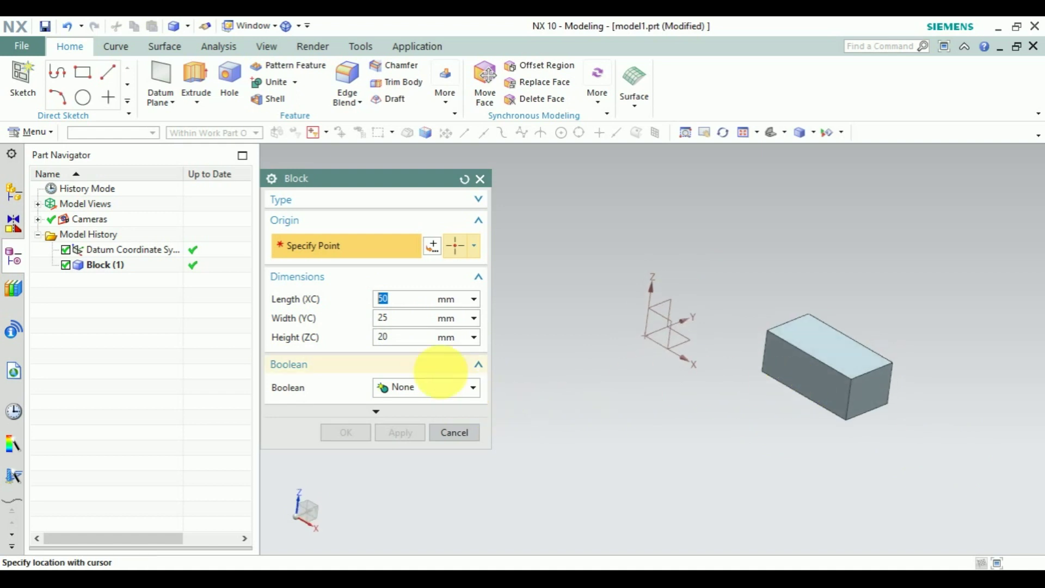
- Set the next block's origin to X 50, Y 30, Z 0 in the Point dialog
left_click(432, 248)
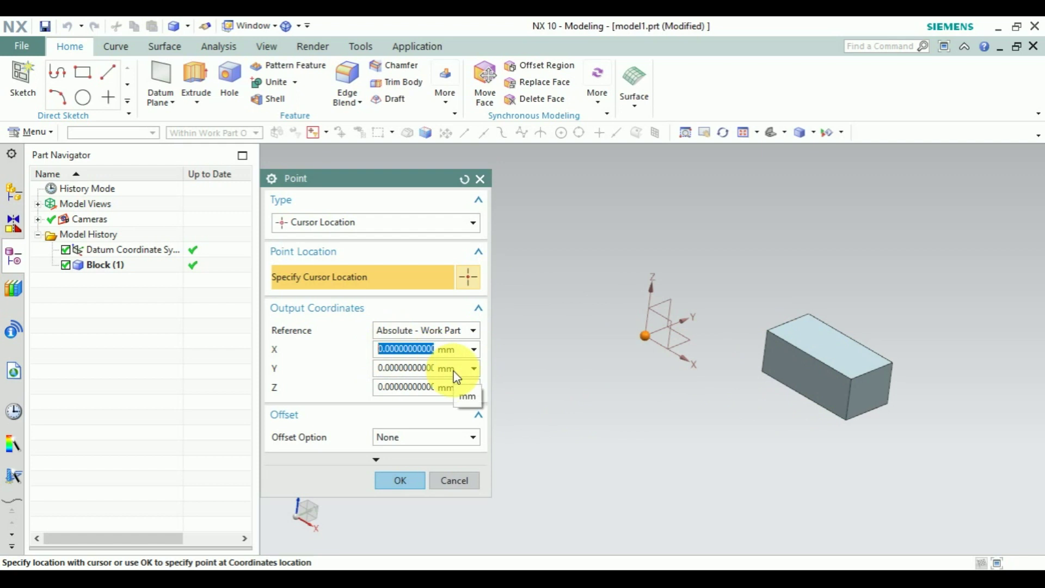
type("50")
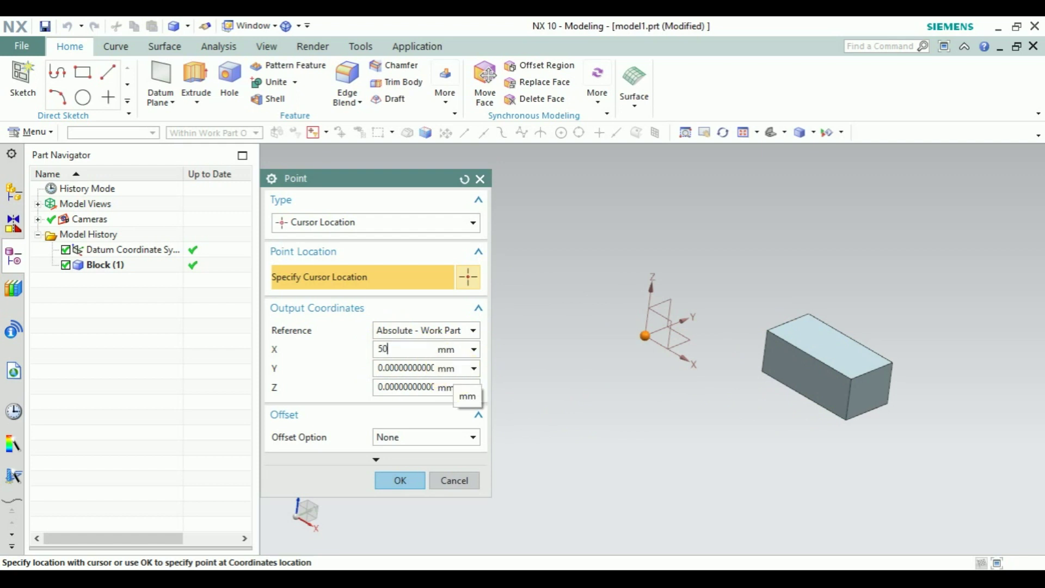
key("Return")
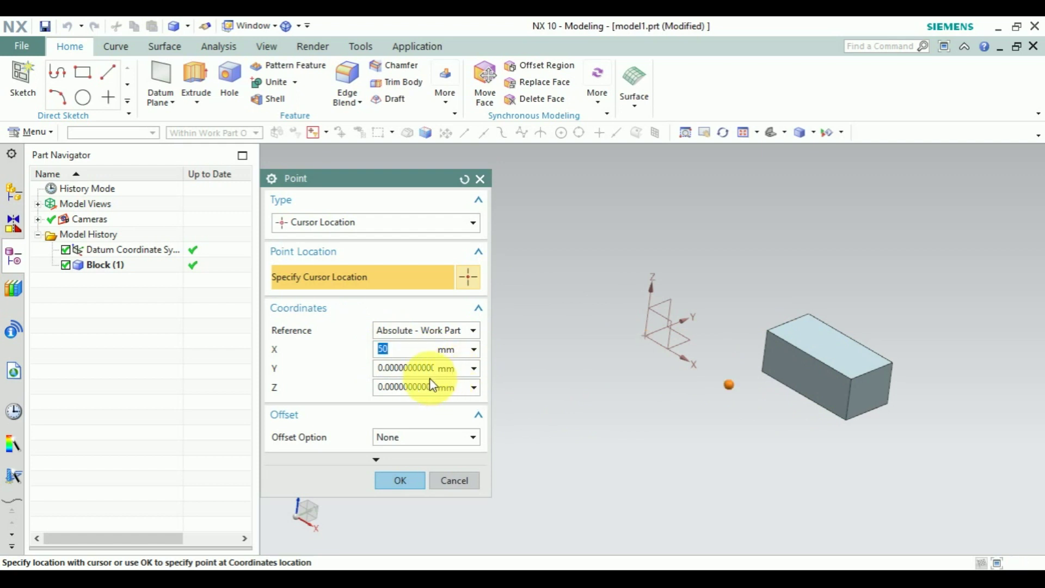
left_click(392, 369)
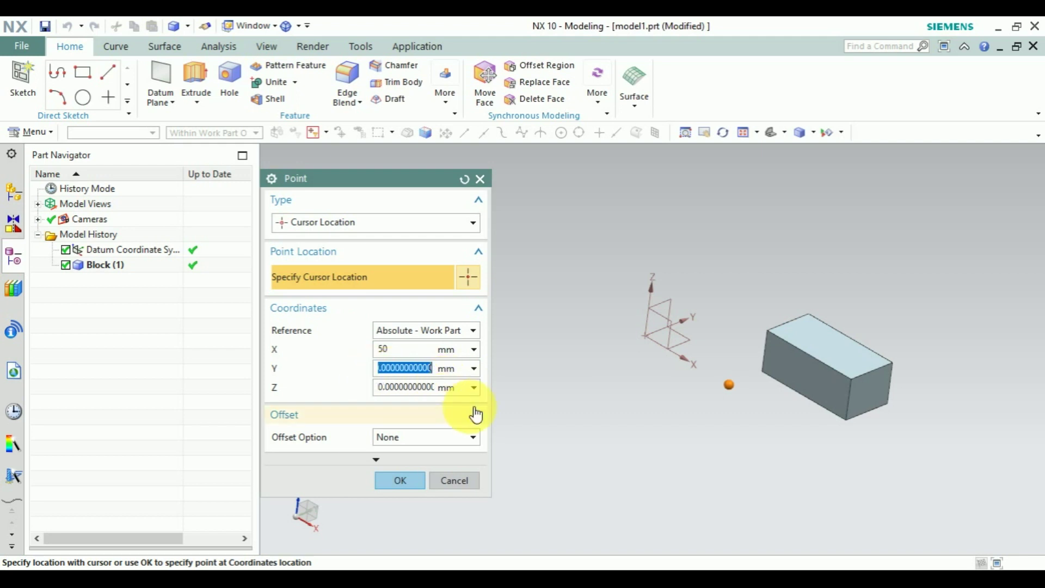
type("30")
key("Return")
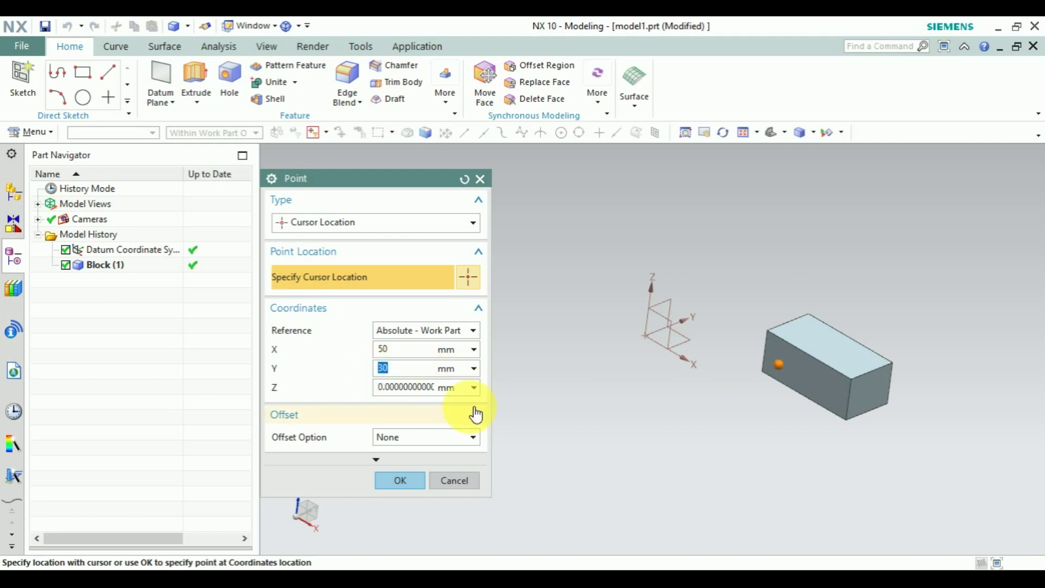
mouse_move(898, 490)
middle_mouse_down()
mouse_move(802, 467)
mouse_move(793, 485)
mouse_move(827, 419)
mouse_move(820, 423)
middle_mouse_up()
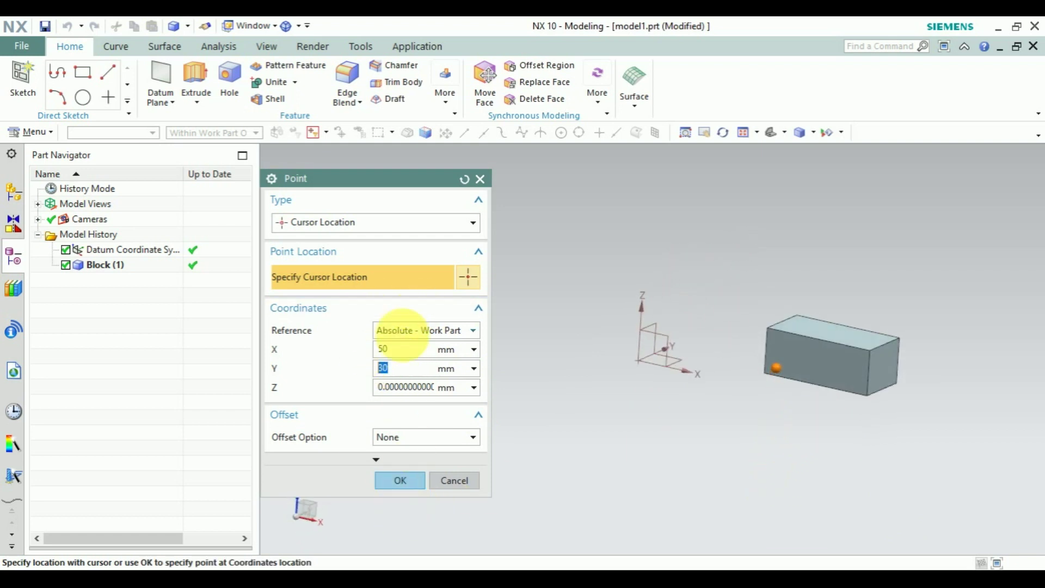
left_click(390, 482)
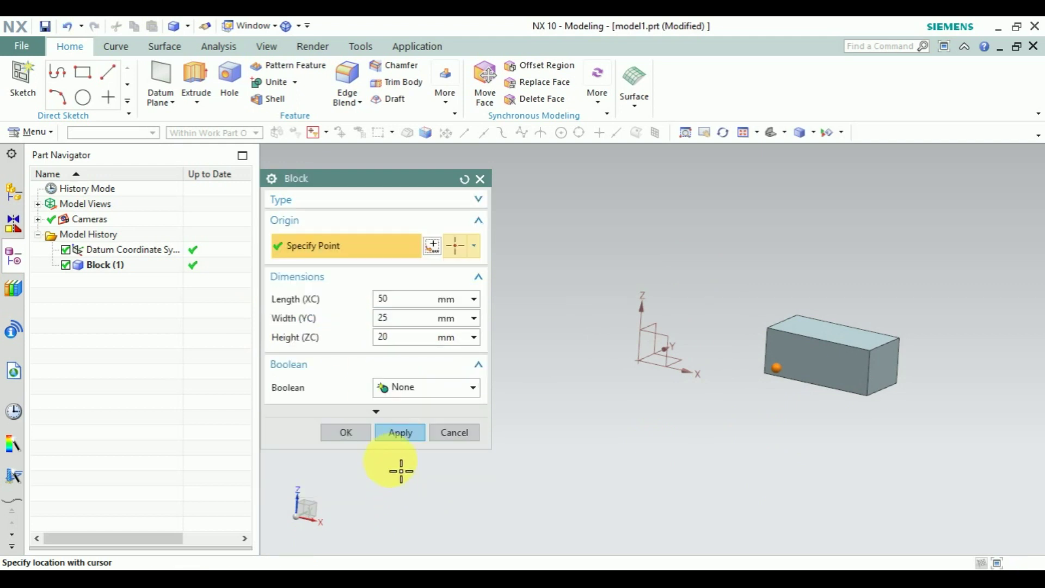
- Size the second block as a 20 mm cube and preview the result
left_click(394, 300)
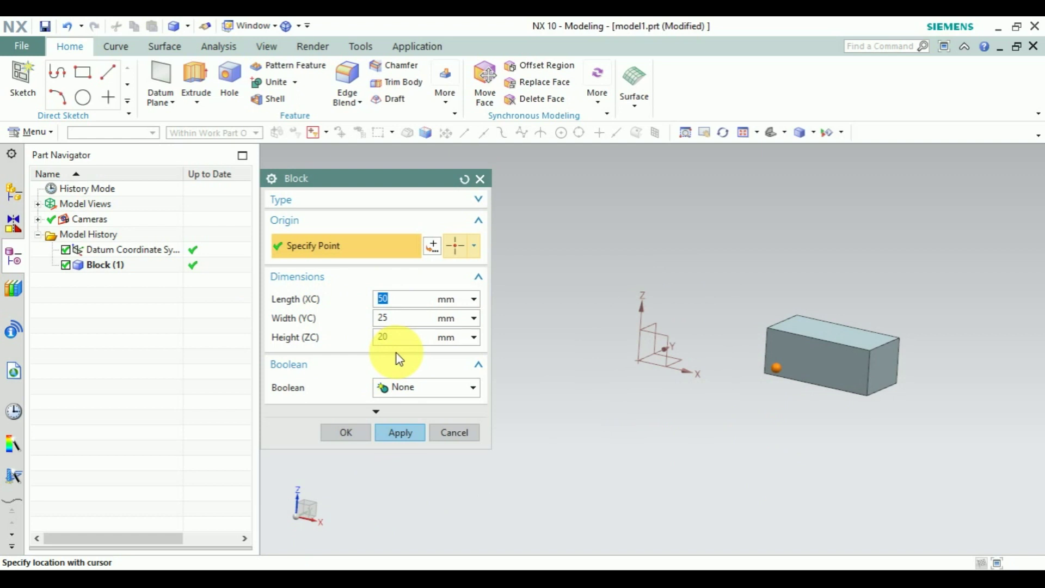
type("20")
key("Tab")
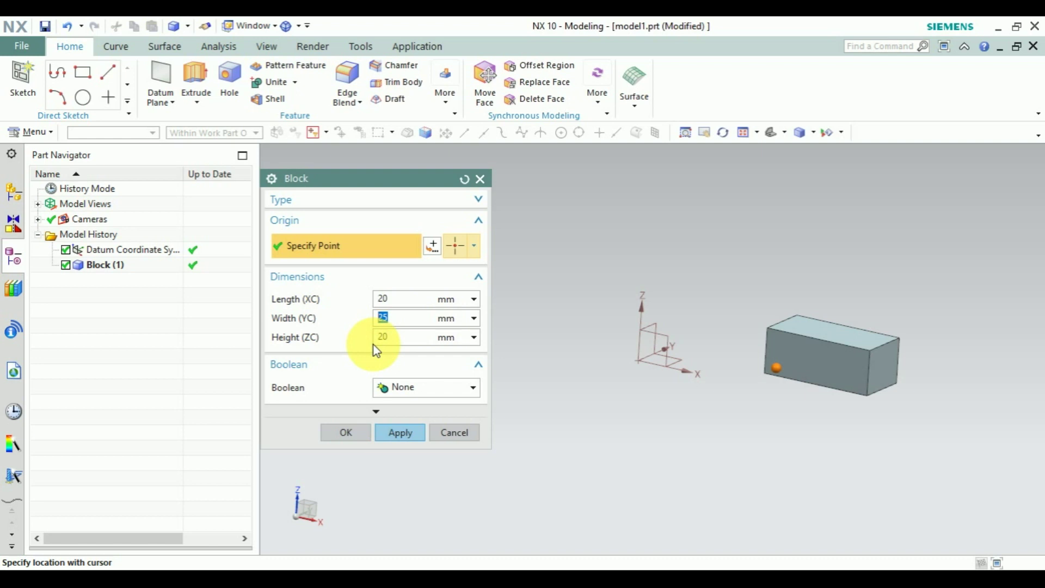
type("5")
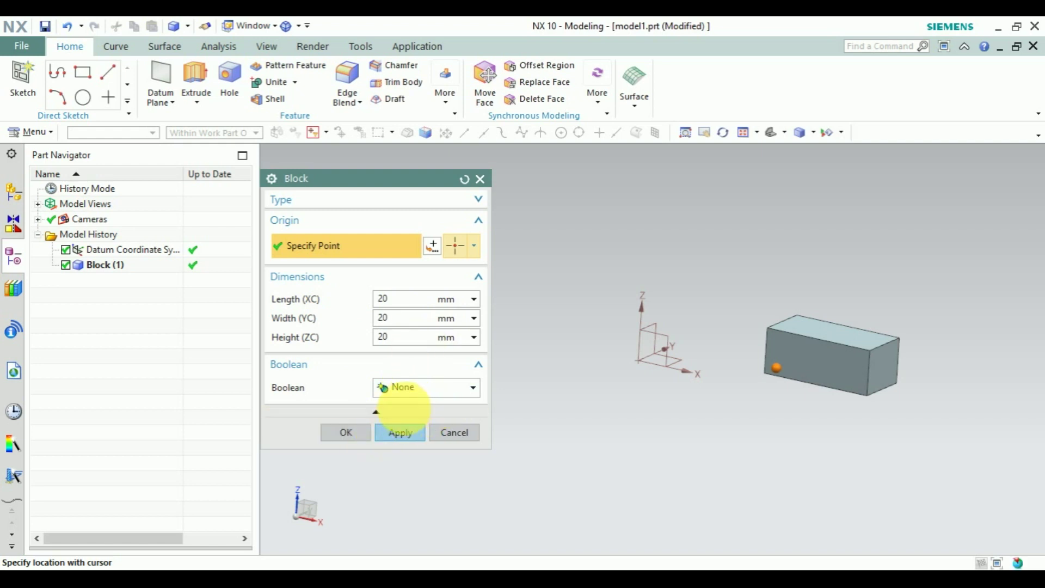
left_click(375, 412)
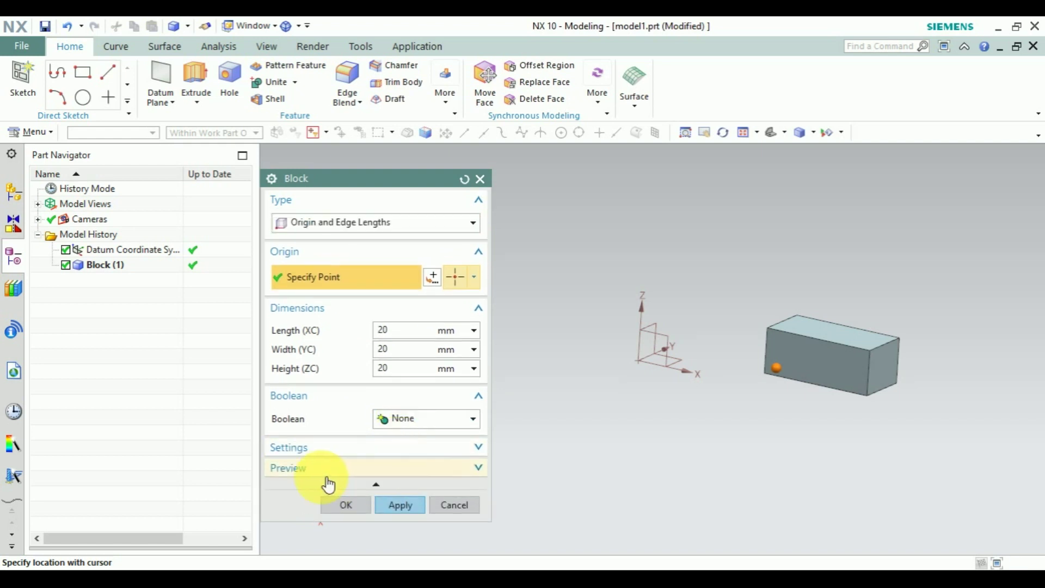
left_click(298, 475)
left_click(468, 493)
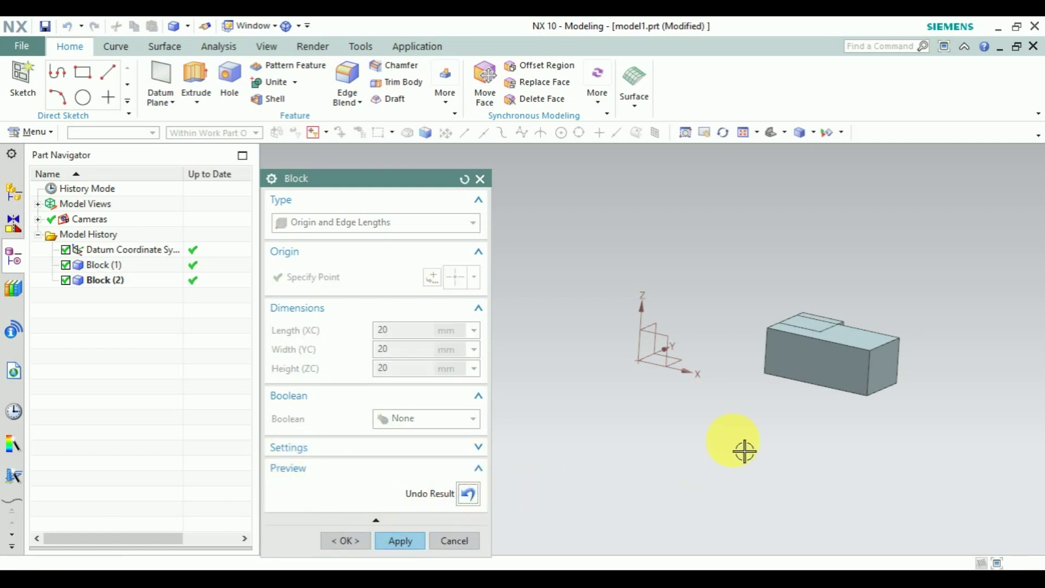
- Set Boolean to Subtract and cut the 20 mm cube from the first block
middle_click_drag(743, 451, 896, 341)
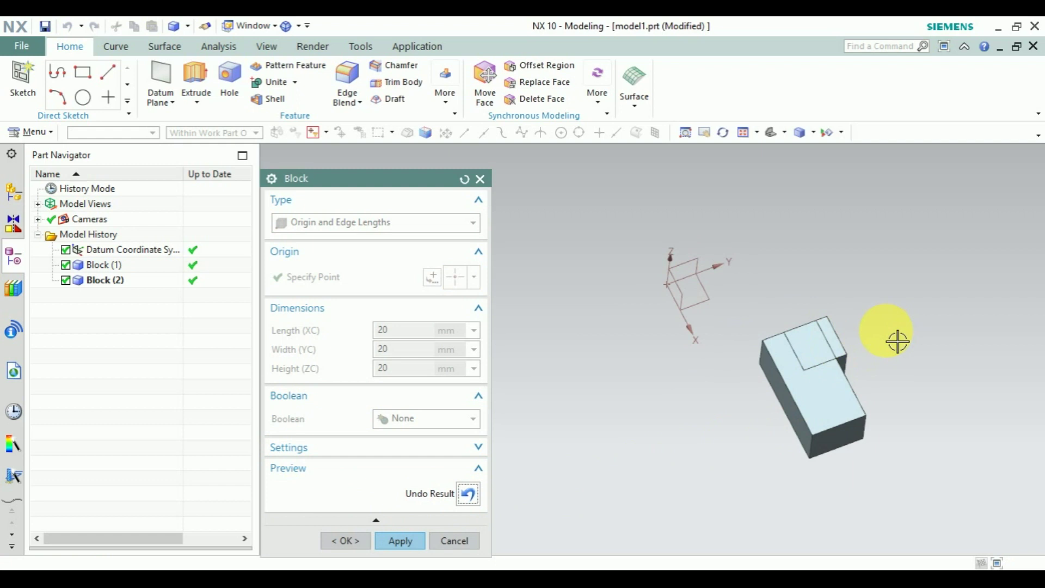
left_click(468, 493)
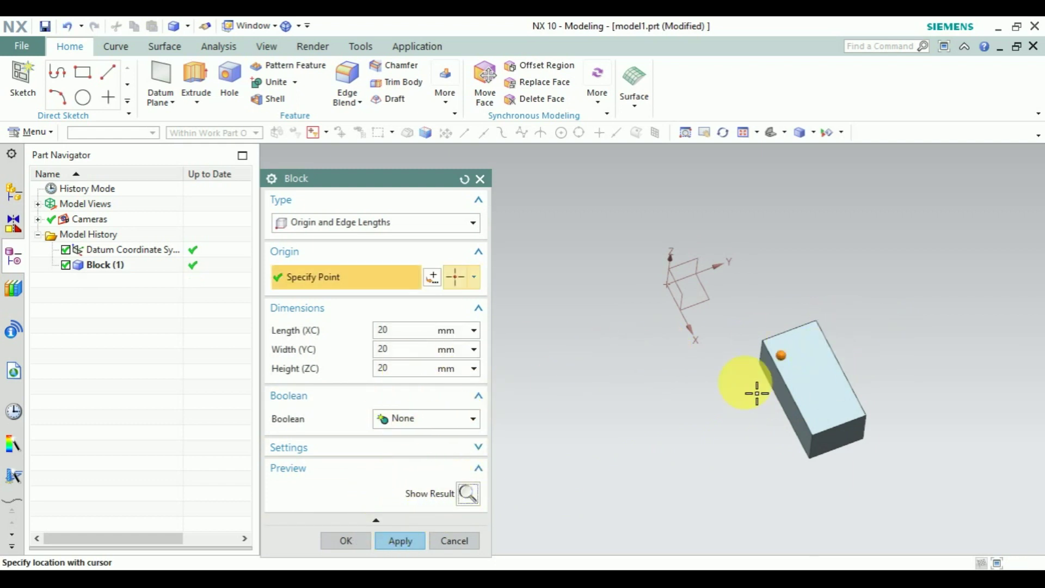
left_click(408, 419)
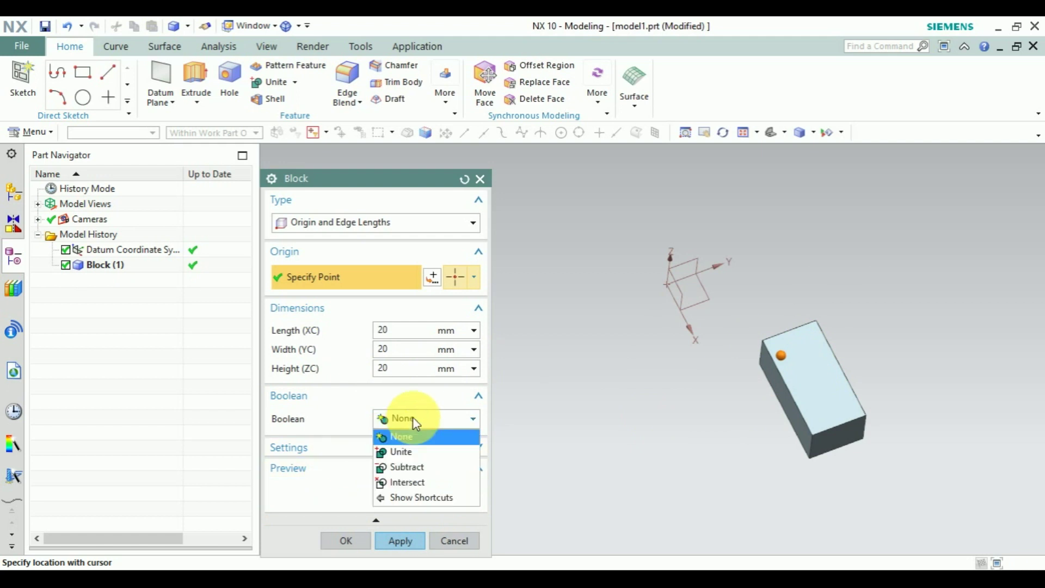
left_click(413, 470)
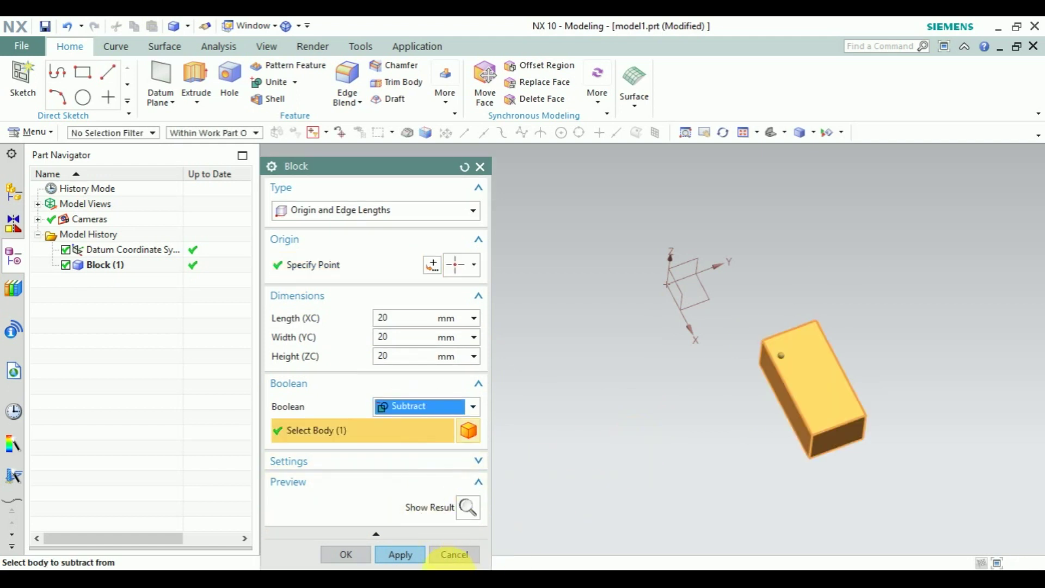
left_click(418, 560)
left_click(453, 553)
mouse_move(553, 535)
middle_mouse_down()
mouse_move(717, 503)
mouse_move(792, 433)
mouse_move(781, 469)
mouse_move(796, 440)
middle_mouse_up()
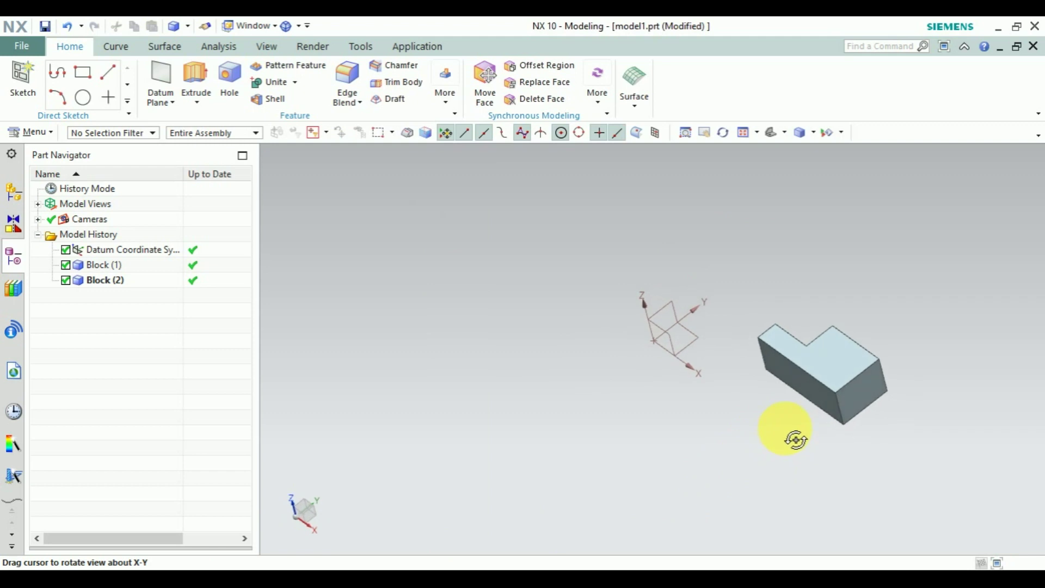
- Undo the cut with Ctrl+Z and delete Block (1) from the Part Navigator
middle_click_drag(796, 440, 796, 438)
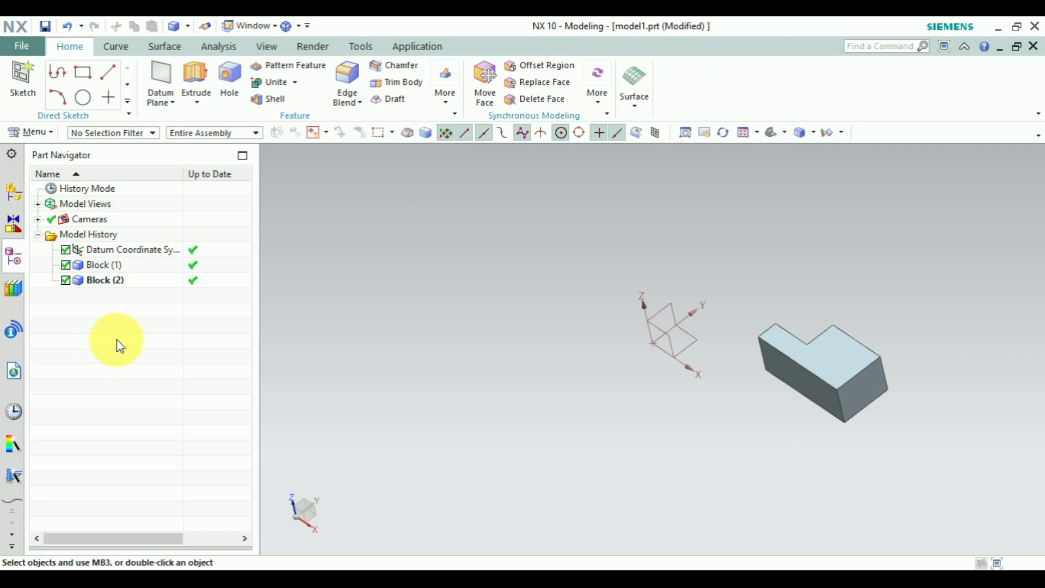
key("ctrl+z")
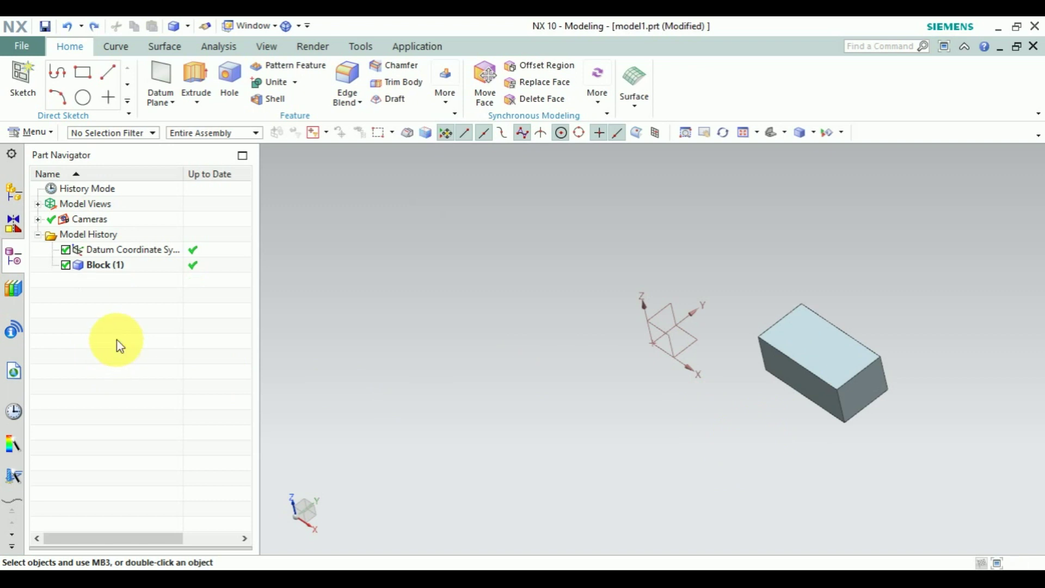
left_click(114, 267)
right_click(115, 267)
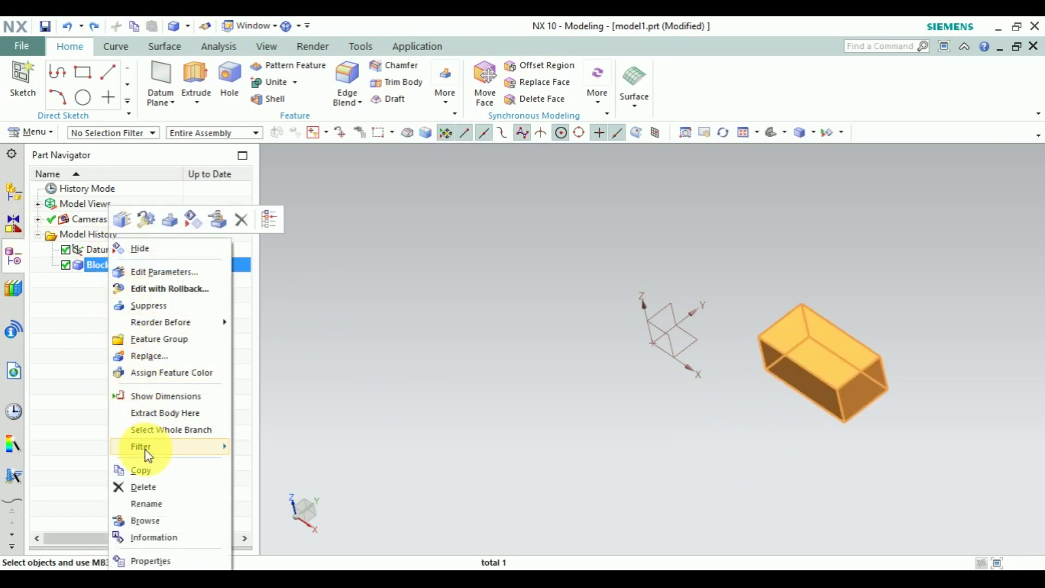
left_click(147, 486)
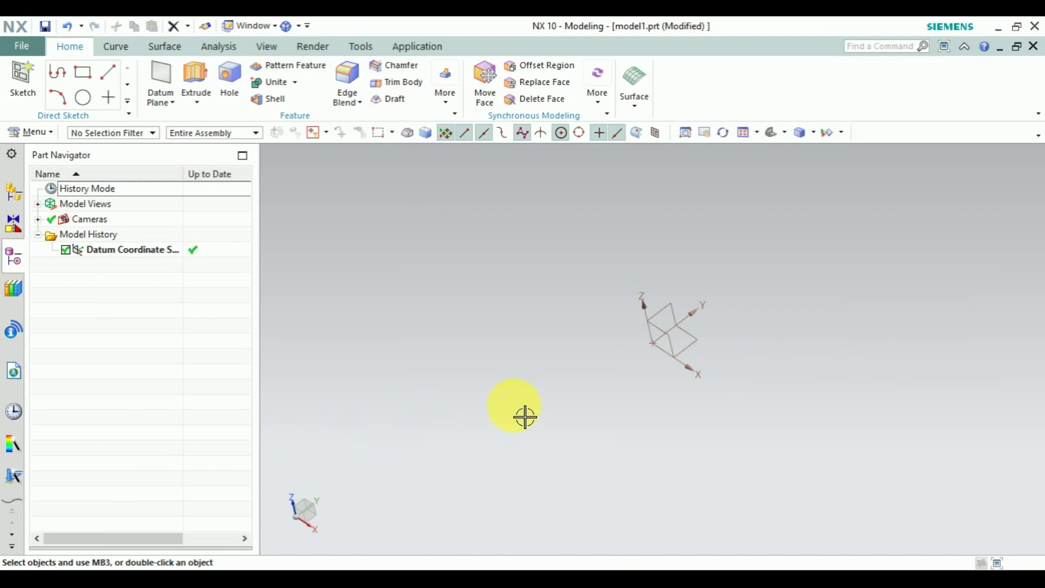
- Start the Cylinder command from Menu > Insert > Design Feature
left_click(31, 133)
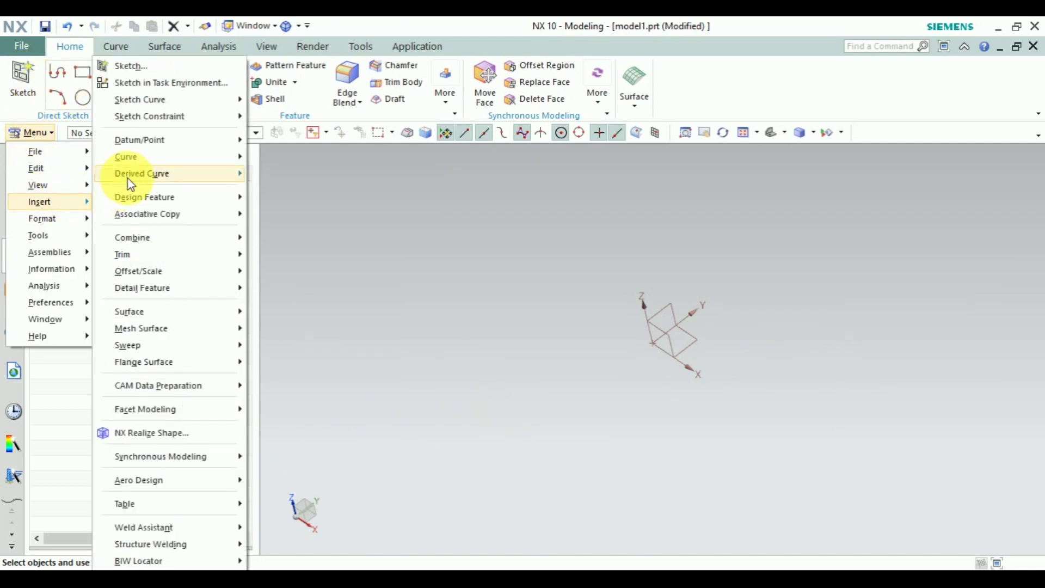
mouse_move(39, 201)
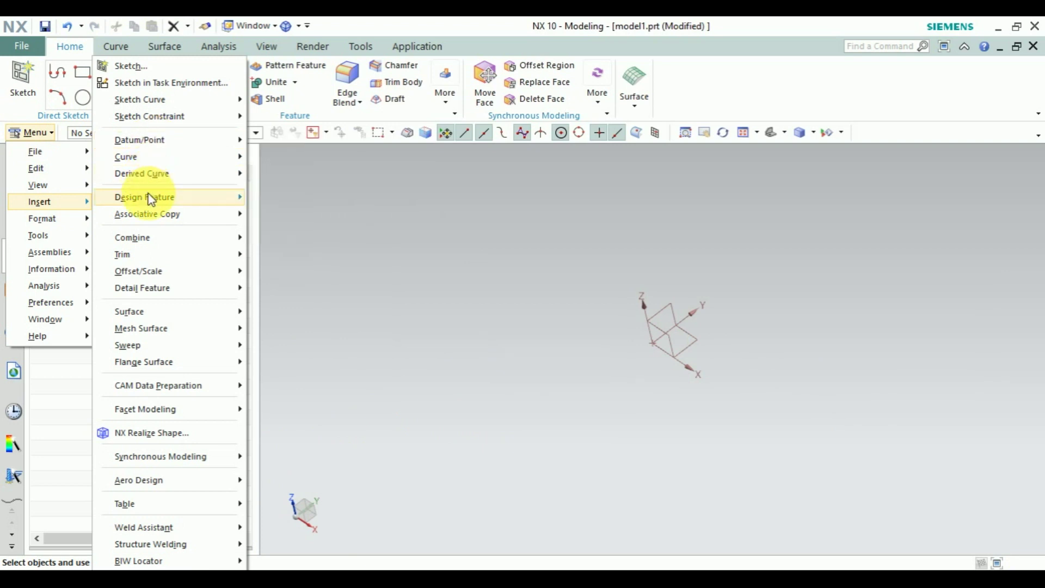
mouse_move(145, 197)
left_click(282, 251)
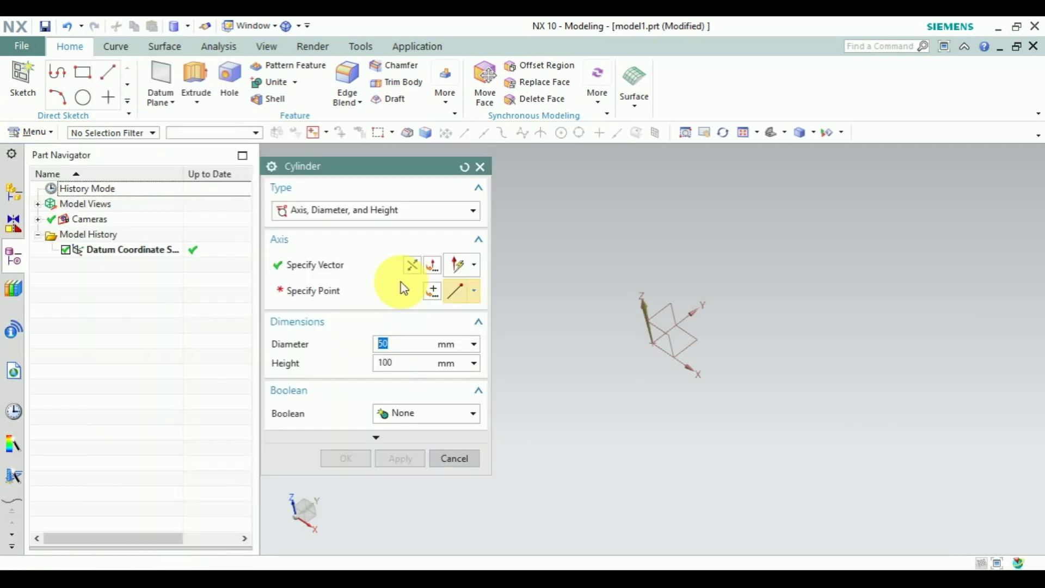
- Place a 50 mm diameter, 100 mm tall cylinder at the origin with Boolean None
left_click_drag(317, 170, 212, 157)
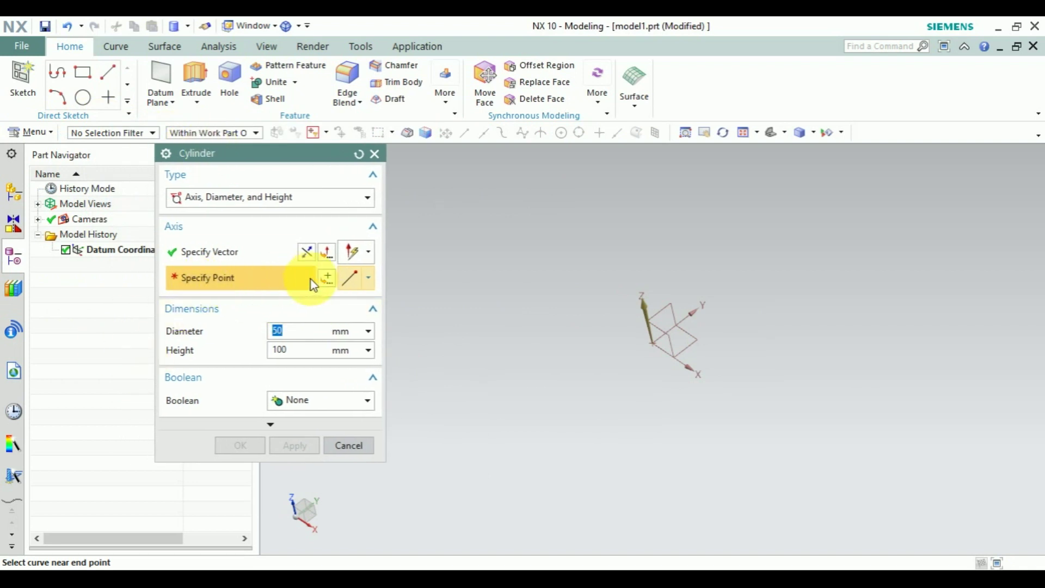
left_click(325, 277)
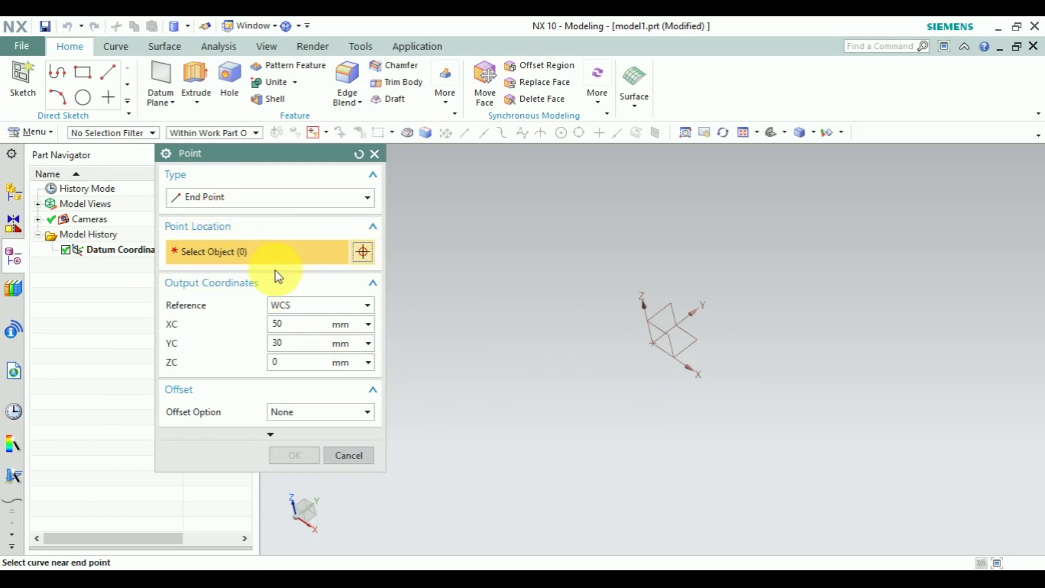
double_click(283, 323)
type("0")
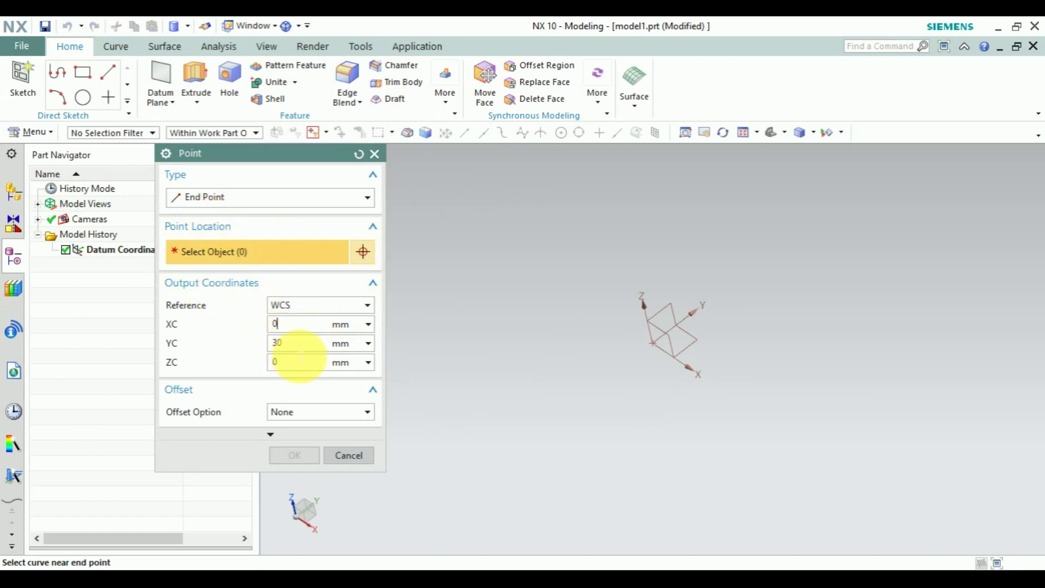
key("Tab")
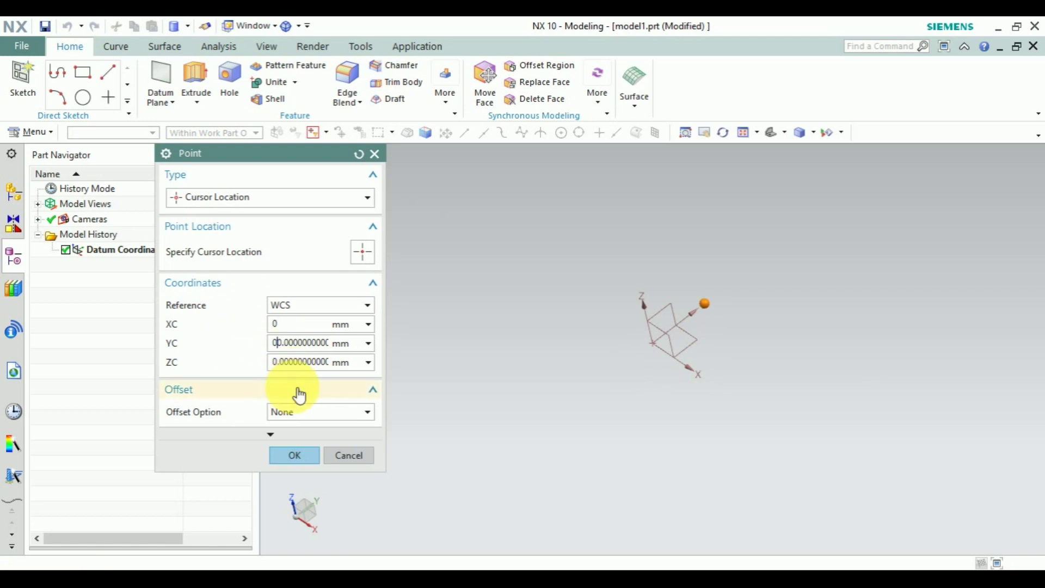
left_click(295, 455)
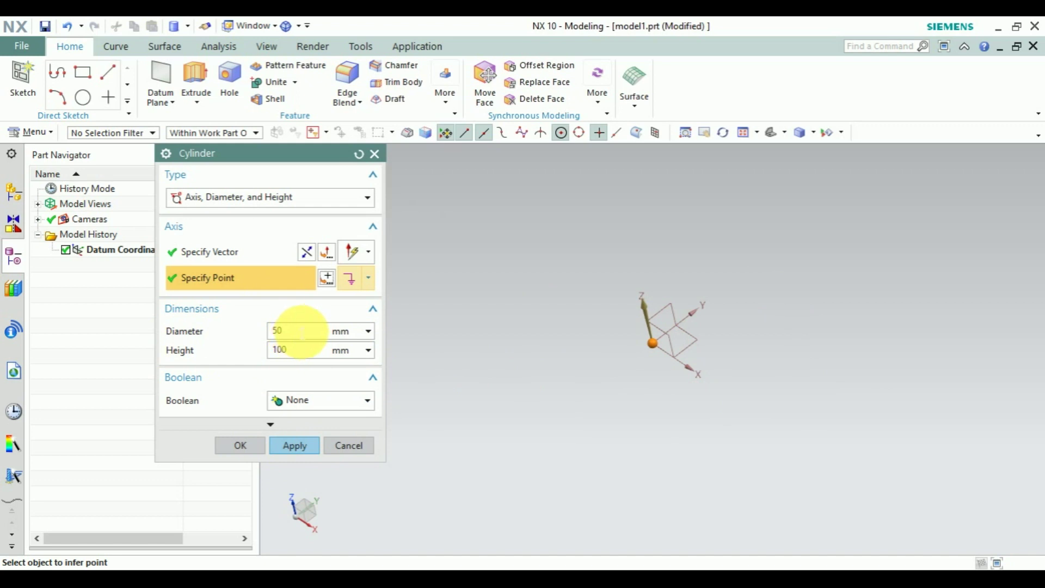
left_click(300, 399)
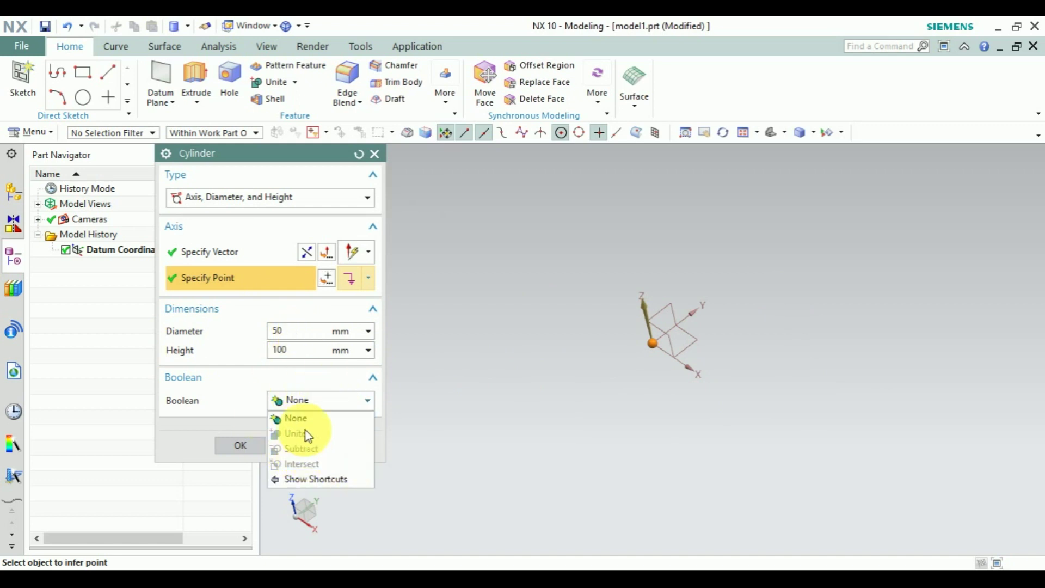
left_click(301, 354)
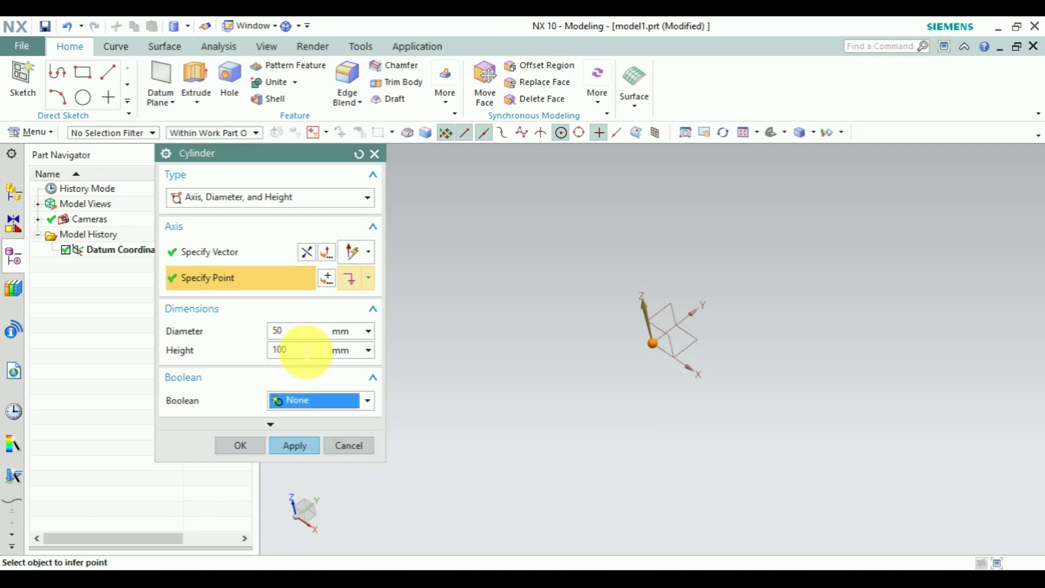
left_click(294, 445)
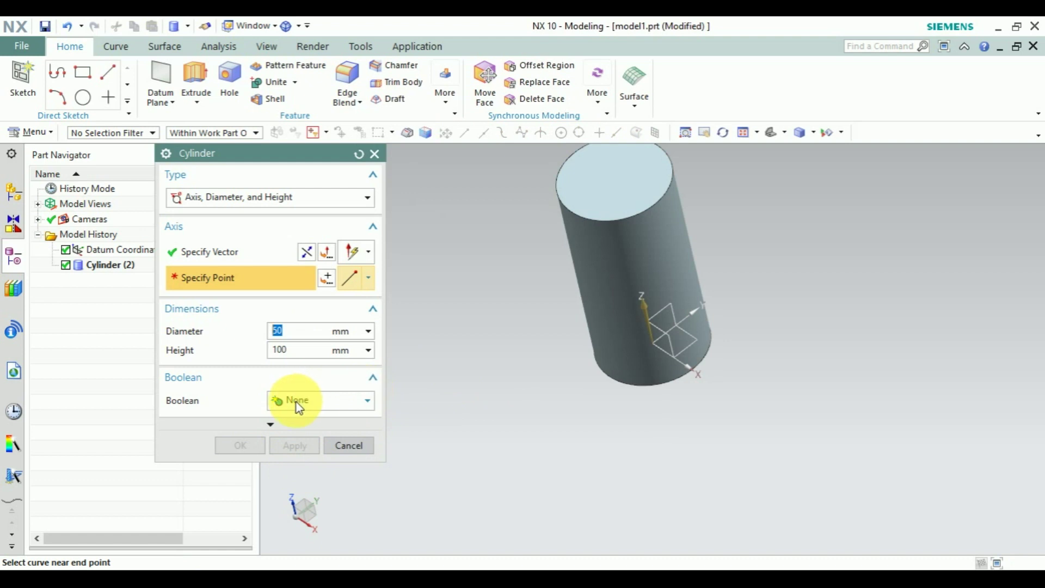
- Close the Cylinder dialog, view the cylinder, and reopen Insert > Design Feature
left_click(349, 446)
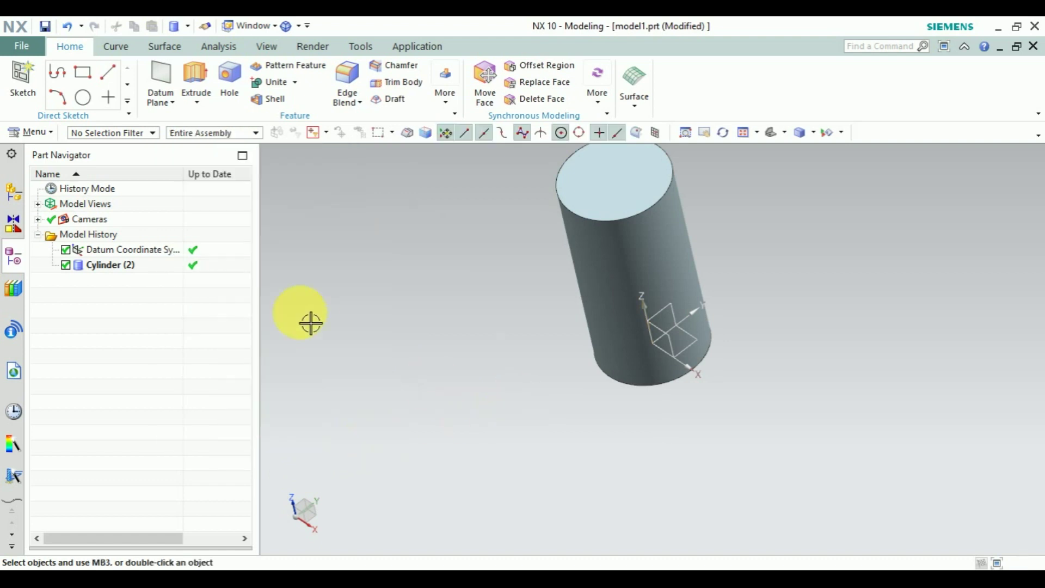
mouse_move(579, 338)
middle_mouse_down()
mouse_move(586, 367)
mouse_move(579, 330)
mouse_move(560, 352)
mouse_move(569, 338)
middle_mouse_up()
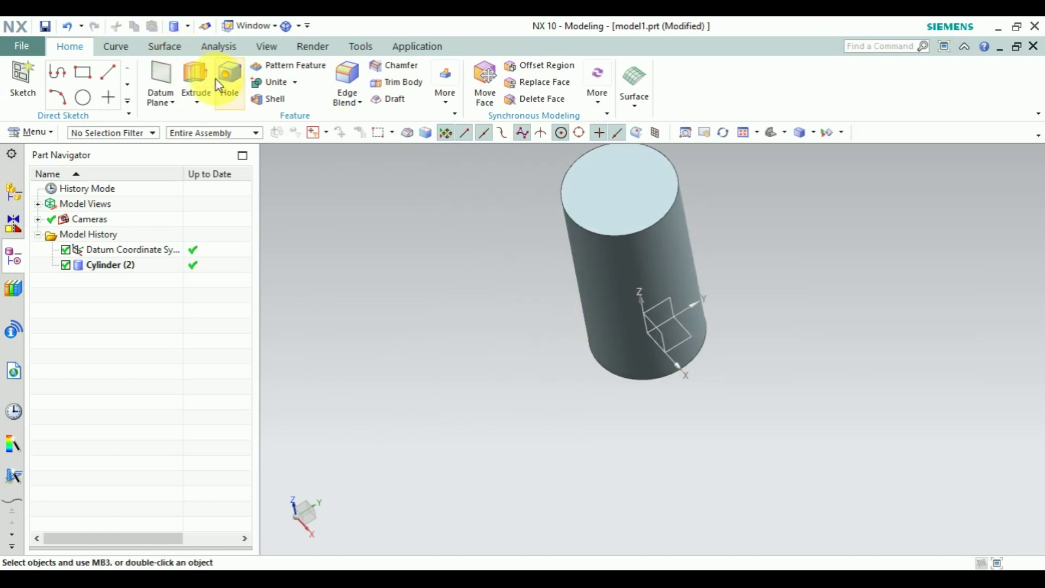
left_click(21, 52)
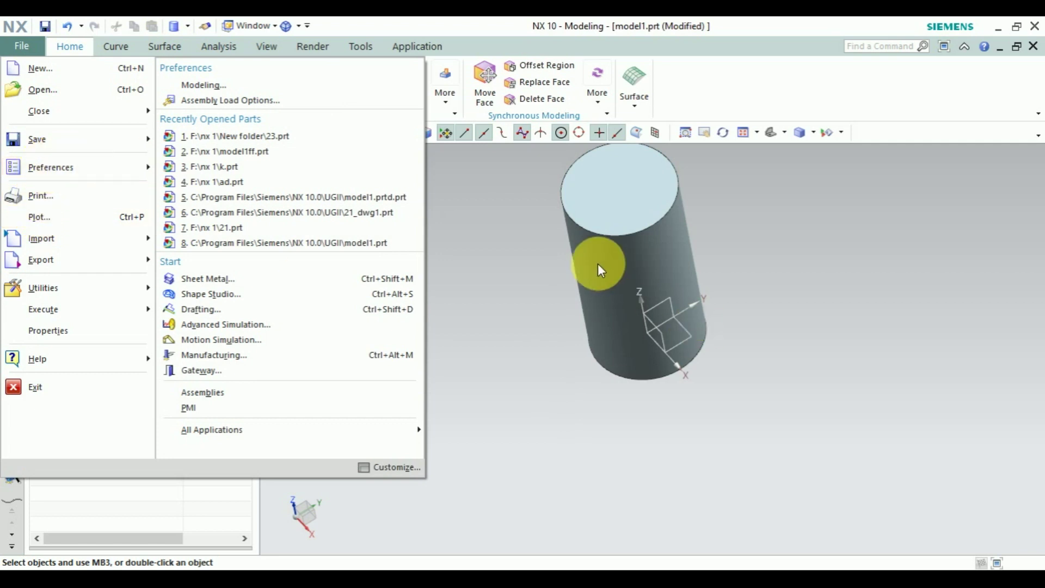
left_click(513, 242)
left_click(19, 135)
mouse_move(39, 201)
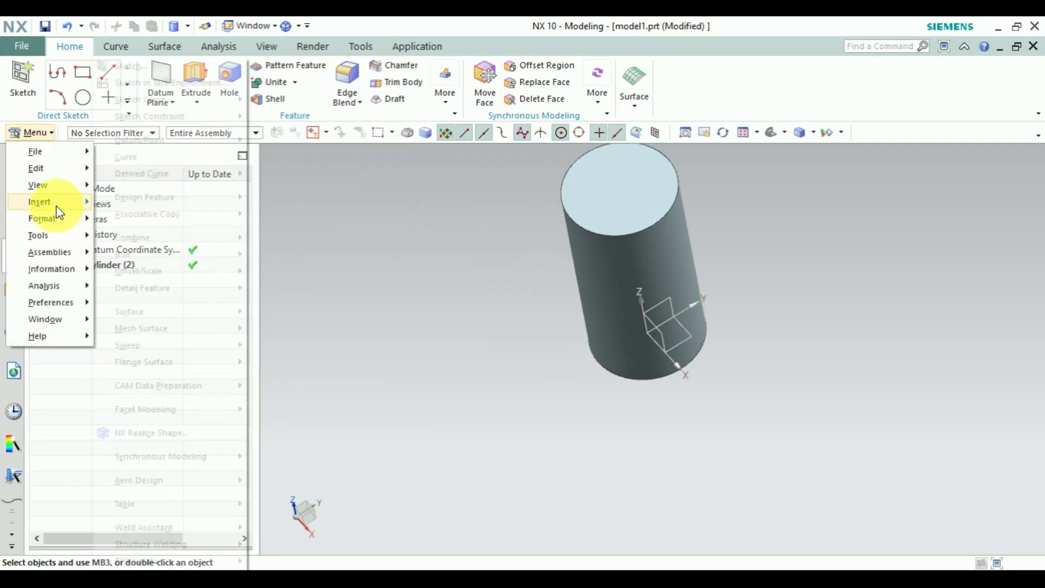
left_click(128, 198)
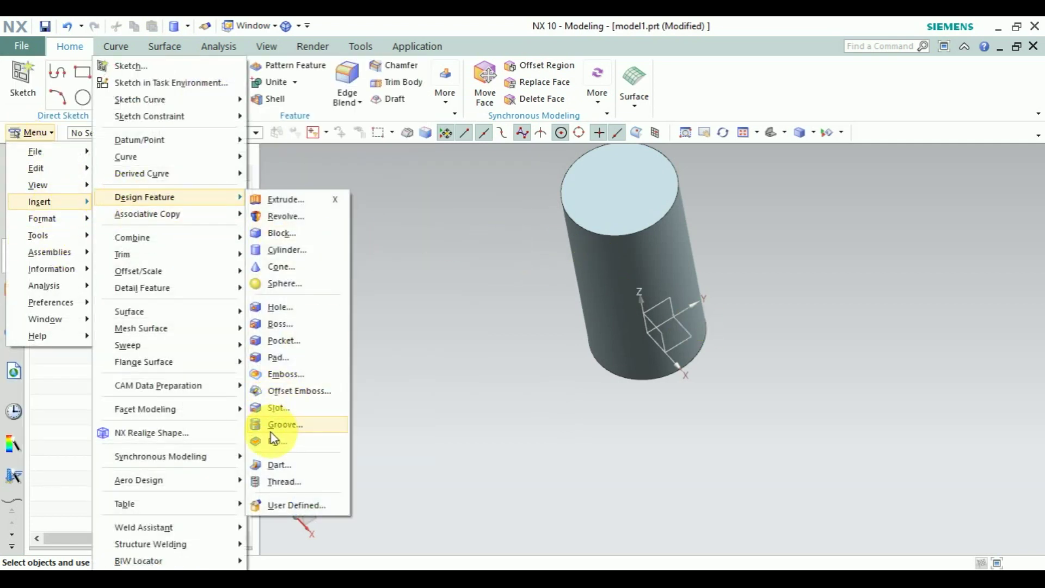
- Start a second cylinder with its base point at the origin (0, 0, 0)
left_click(284, 250)
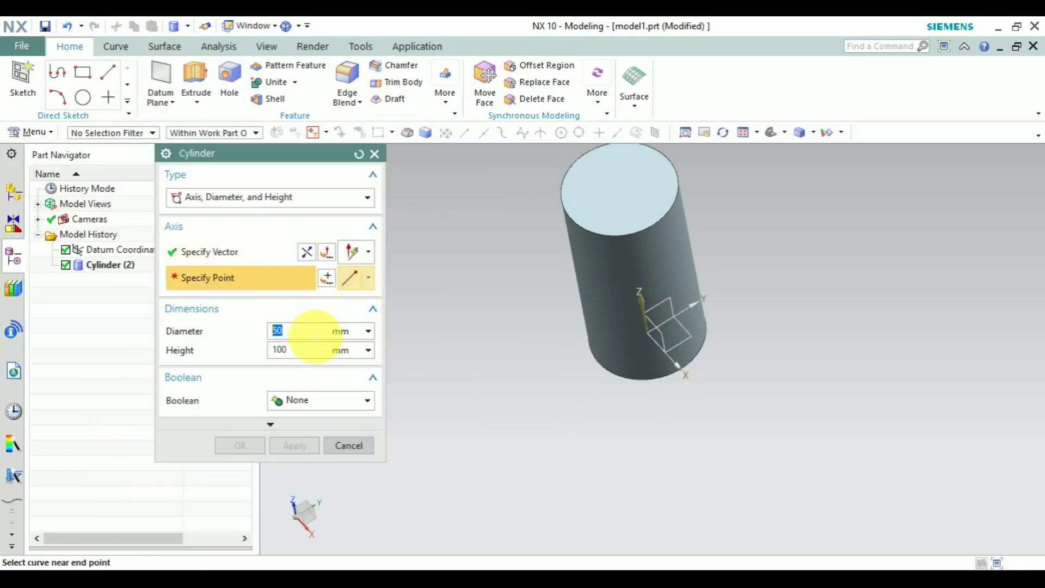
left_click(327, 279)
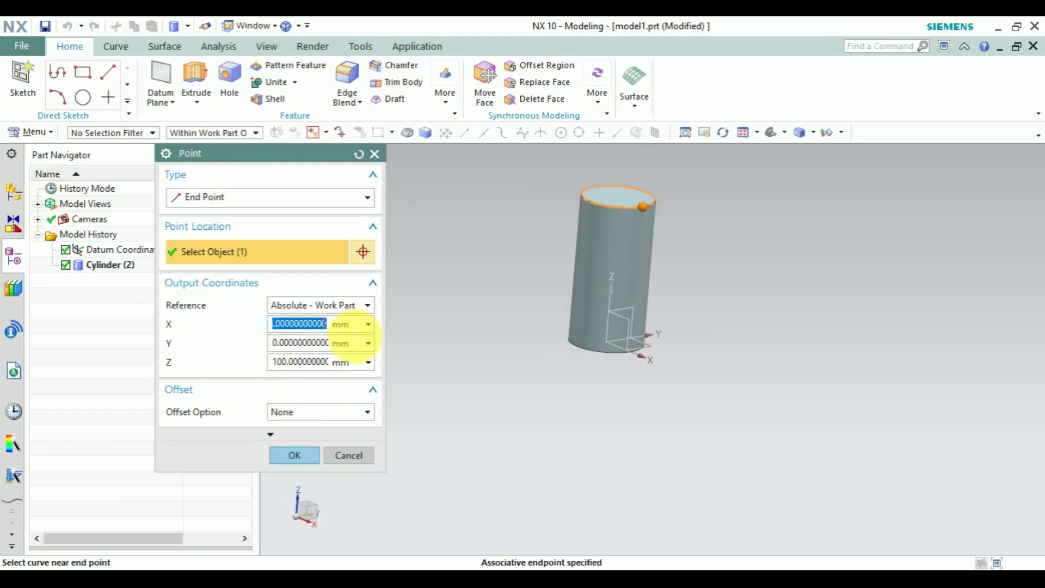
type("0")
key("Tab")
type("0")
key("Tab")
type("0")
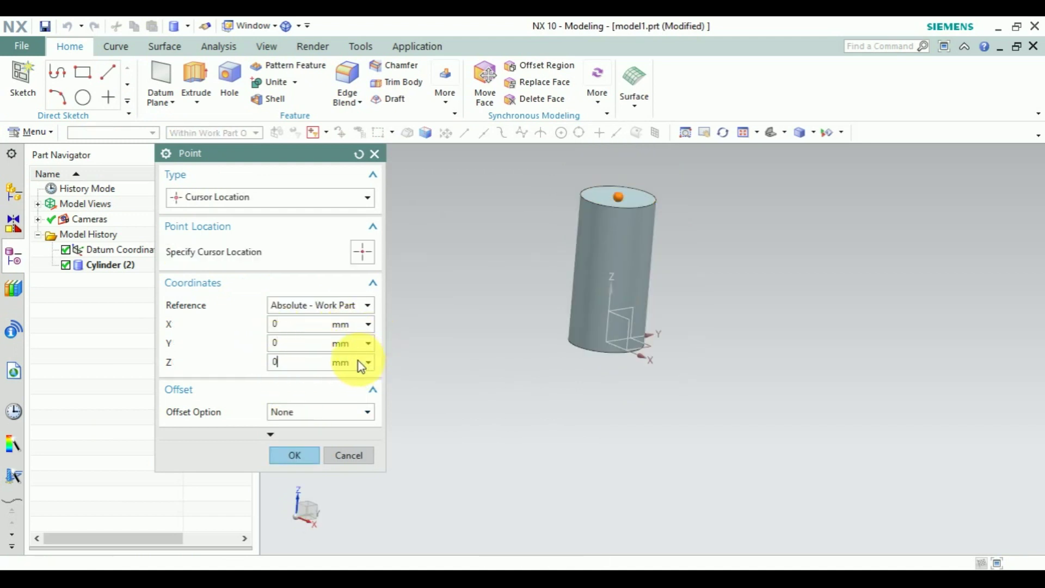
left_click(289, 453)
mouse_move(582, 373)
middle_mouse_down()
mouse_move(577, 427)
mouse_move(566, 426)
middle_mouse_up()
- Give the new cylinder a 40 mm diameter and subtract it from the first cylinder
double_click(293, 332)
type("40")
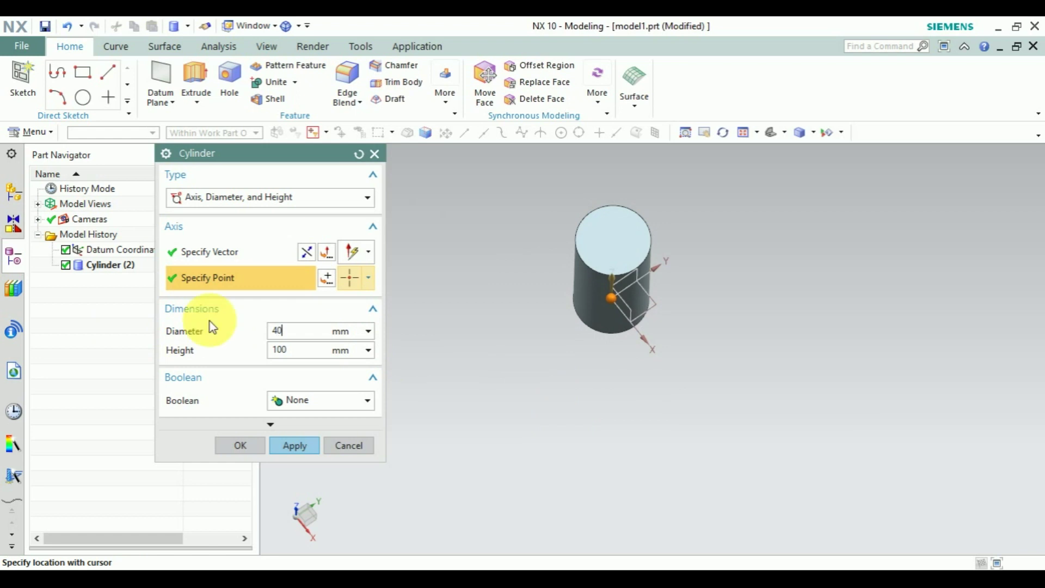
left_click(310, 400)
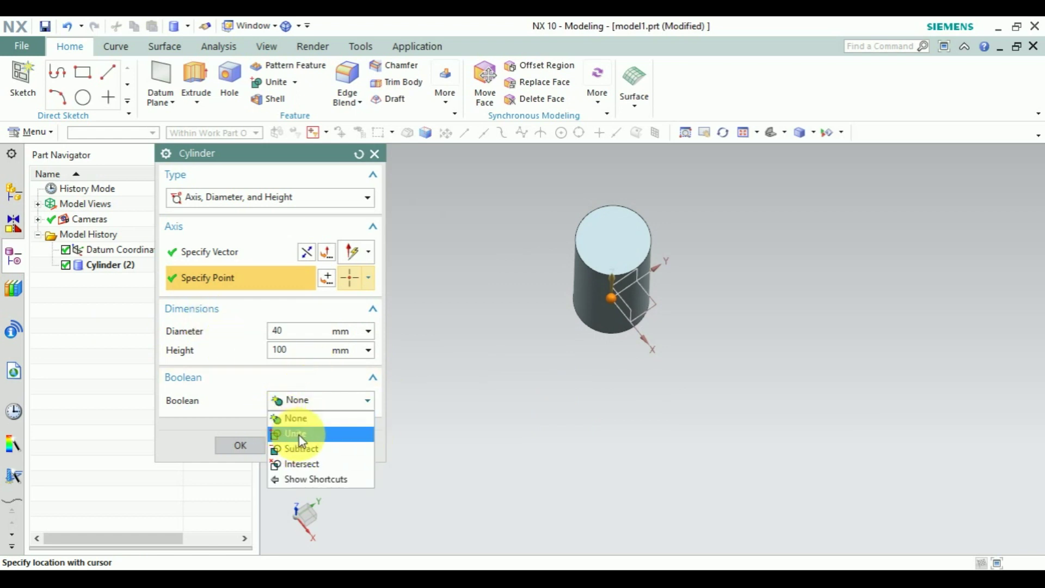
left_click(304, 450)
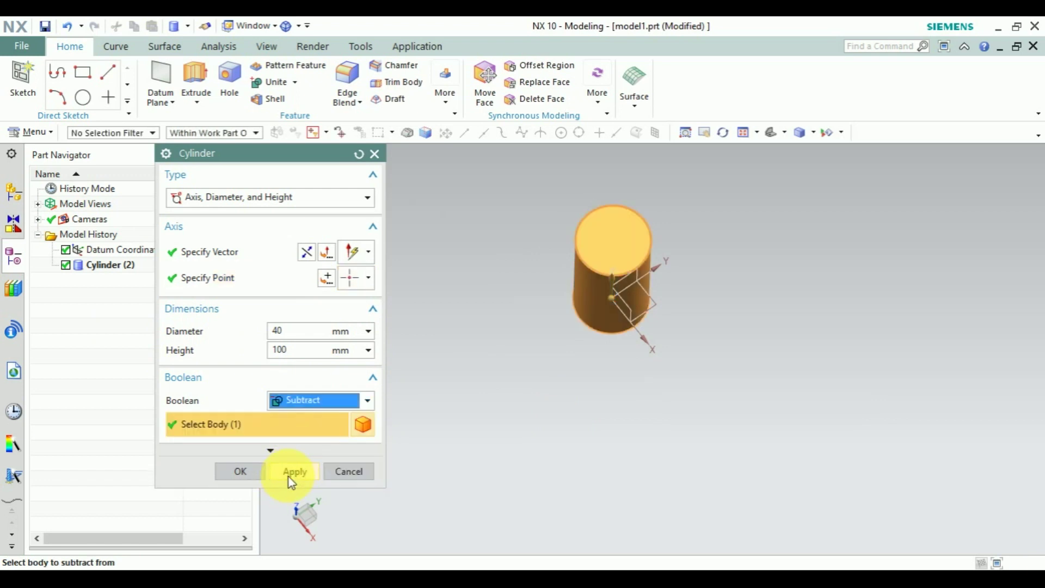
left_click(290, 471)
left_click(346, 469)
mouse_move(568, 345)
middle_mouse_down()
mouse_move(562, 396)
mouse_move(572, 361)
mouse_move(655, 345)
mouse_move(579, 361)
mouse_move(567, 328)
middle_mouse_up()
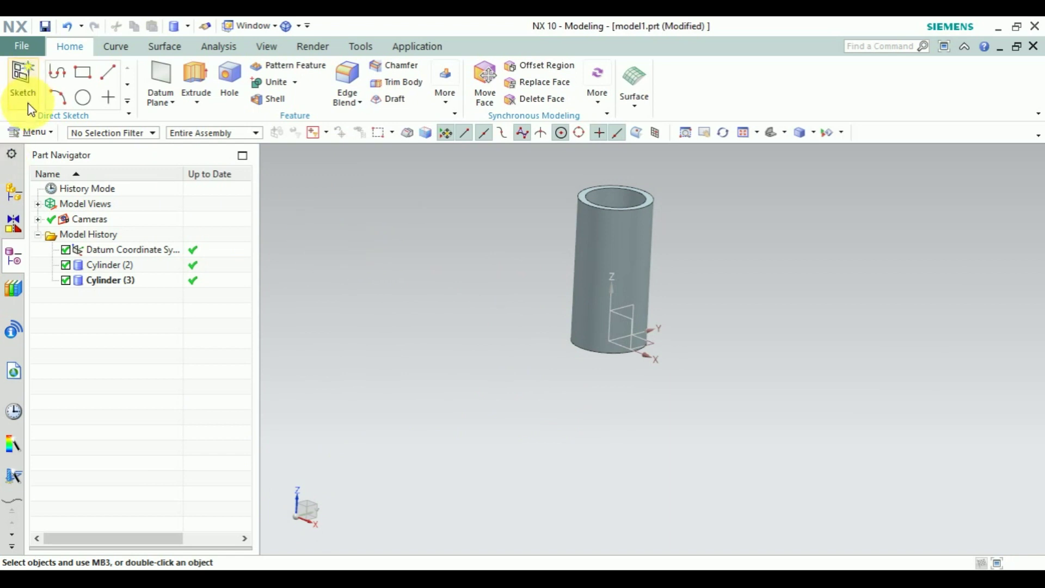
- Create two cones with 50 mm base diameter, 0 top diameter and 25 mm height
left_click(23, 136)
mouse_move(39, 202)
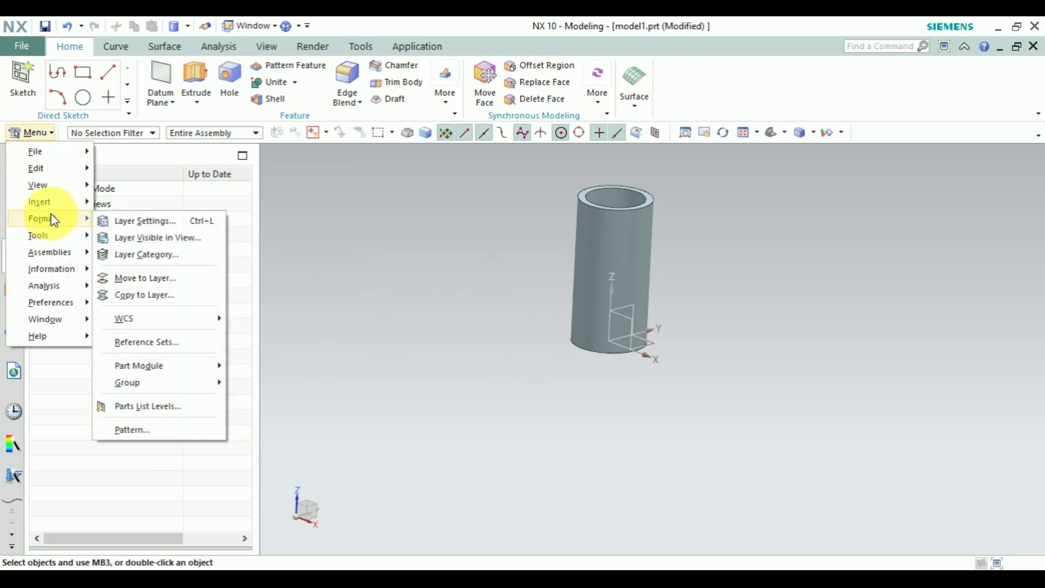
mouse_move(145, 197)
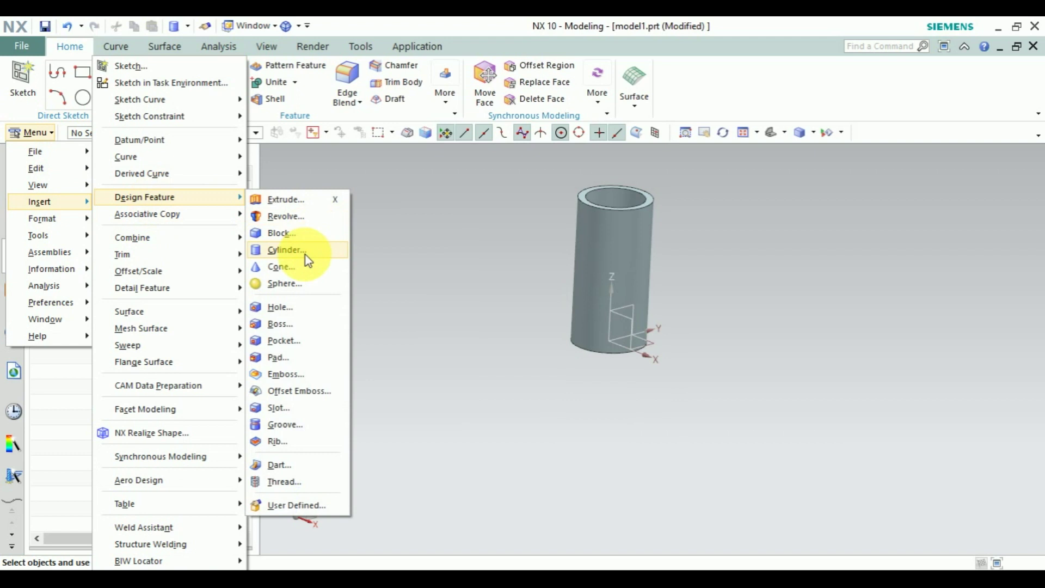
left_click(290, 266)
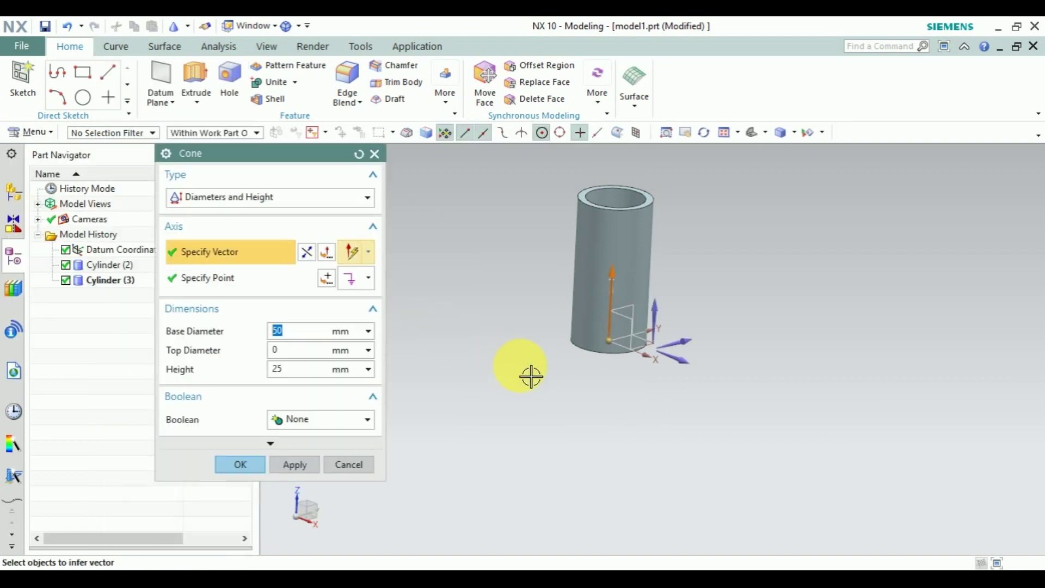
middle_click_drag(664, 372, 602, 392)
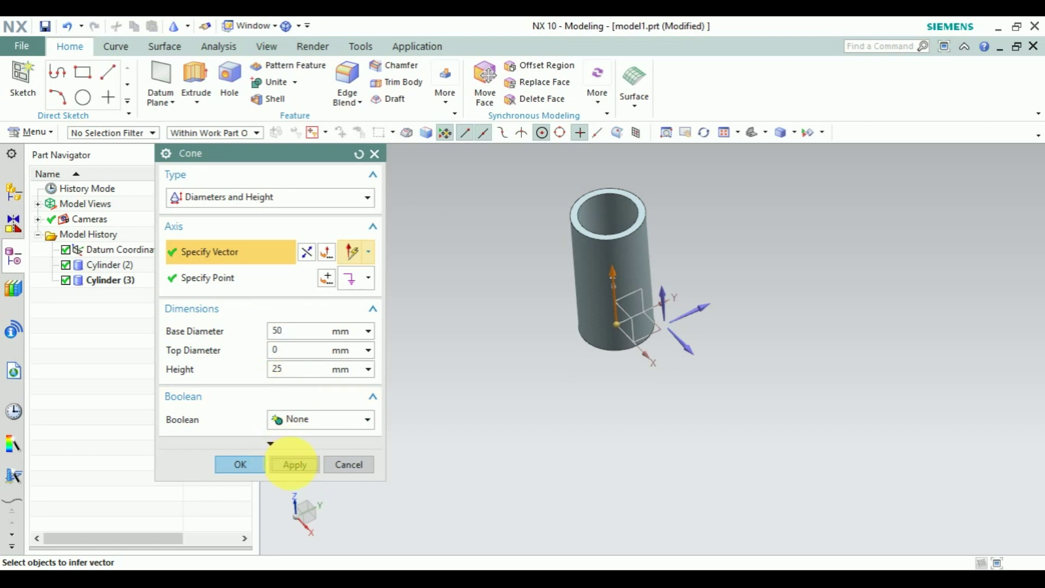
left_click(294, 464)
mouse_move(669, 368)
middle_mouse_down()
mouse_move(674, 377)
mouse_move(678, 335)
middle_mouse_up()
left_click(316, 465)
left_click(353, 464)
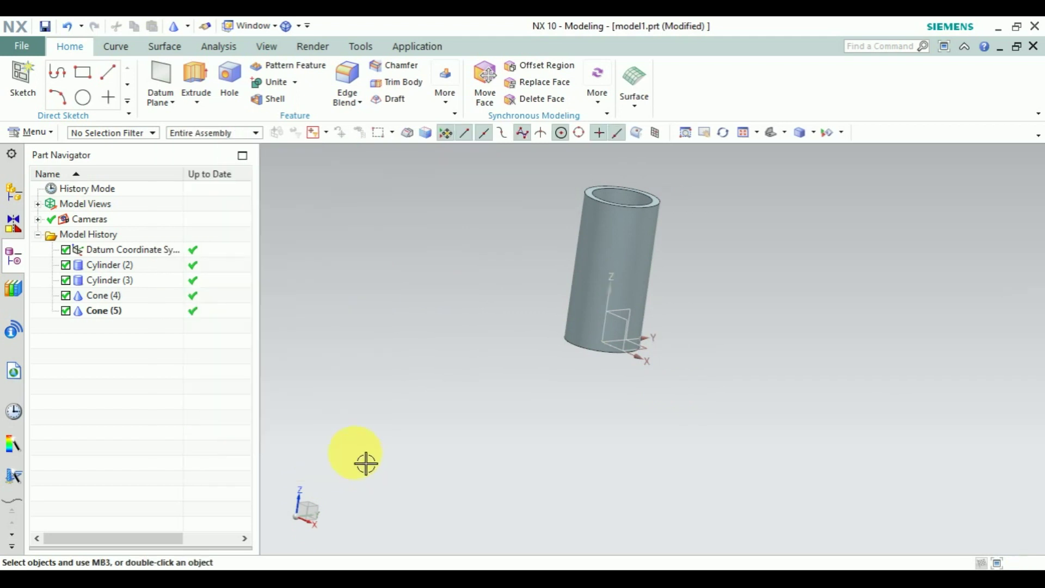
- Delete Cylinder (2) and Cylinder (3) from the Part Navigator, then undo the last change
left_click(102, 267)
right_click(105, 279)
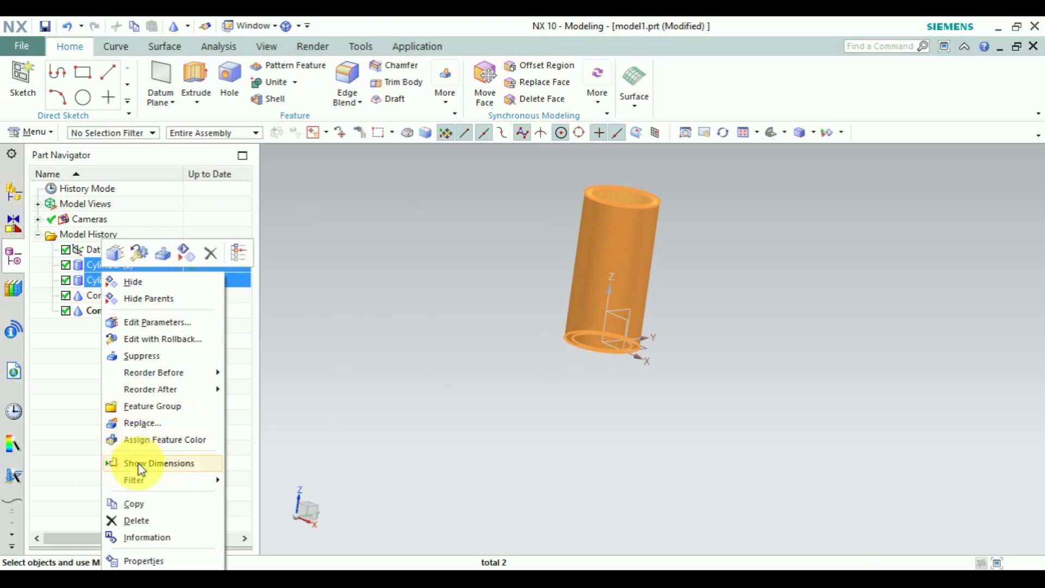
left_click(137, 521)
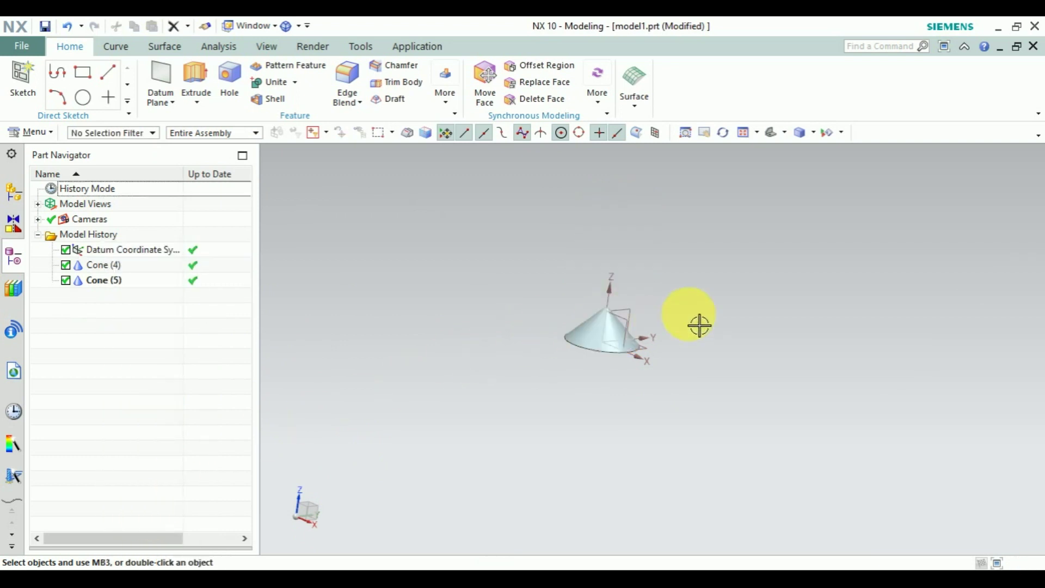
scroll(634, 326, "up", 5)
mouse_move(630, 326)
middle_mouse_down()
mouse_move(603, 302)
mouse_move(625, 324)
middle_mouse_up()
key("ctrl+z")
key("ctrl+z")
key("ctrl+z")
key("ctrl+z")
key("ctrl+z")
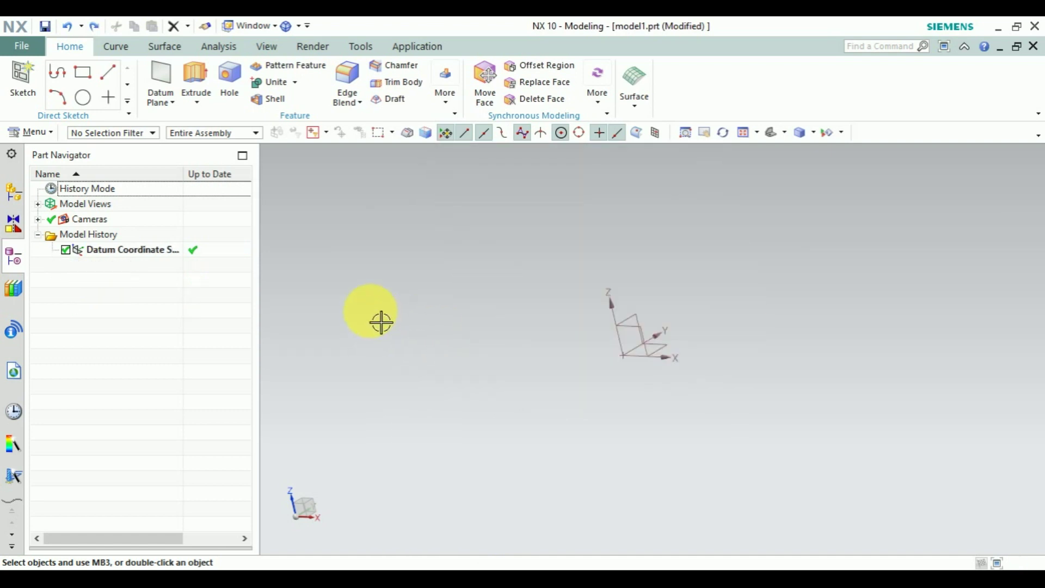
- Create a cone with 50 mm base, 20 mm top diameter and 100 mm height
left_click(32, 133)
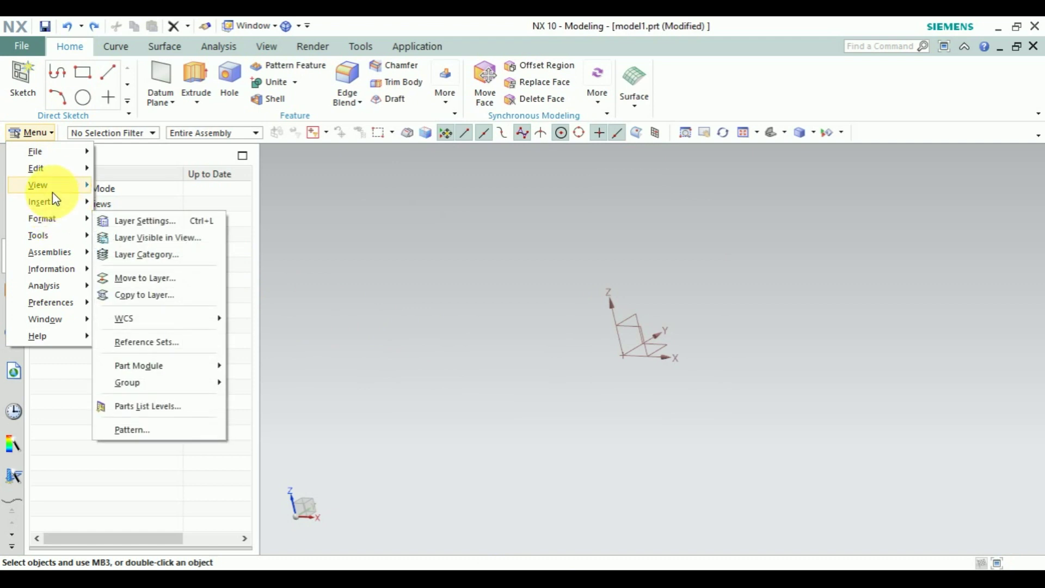
mouse_move(145, 197)
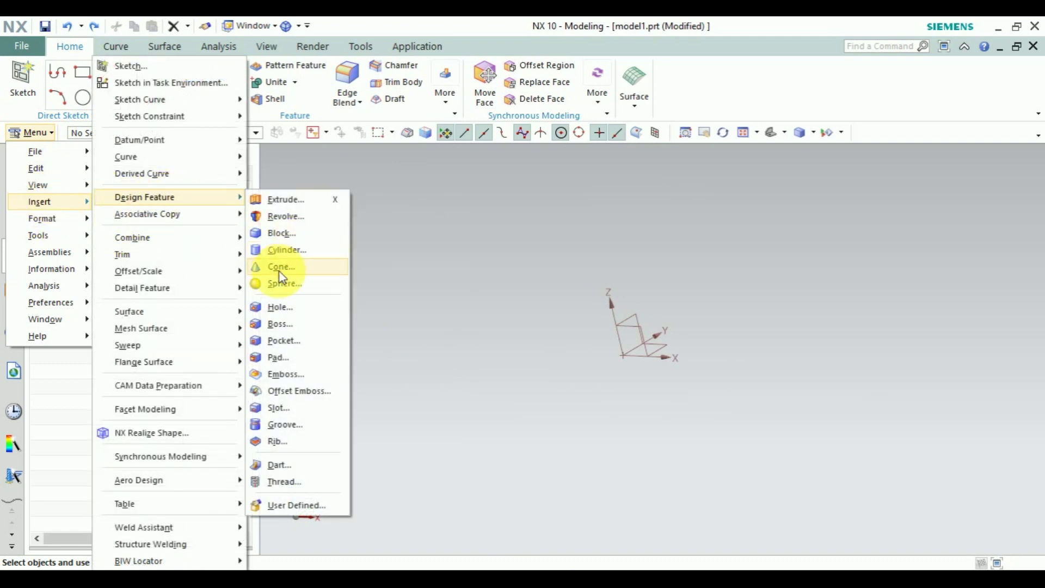
left_click(282, 251)
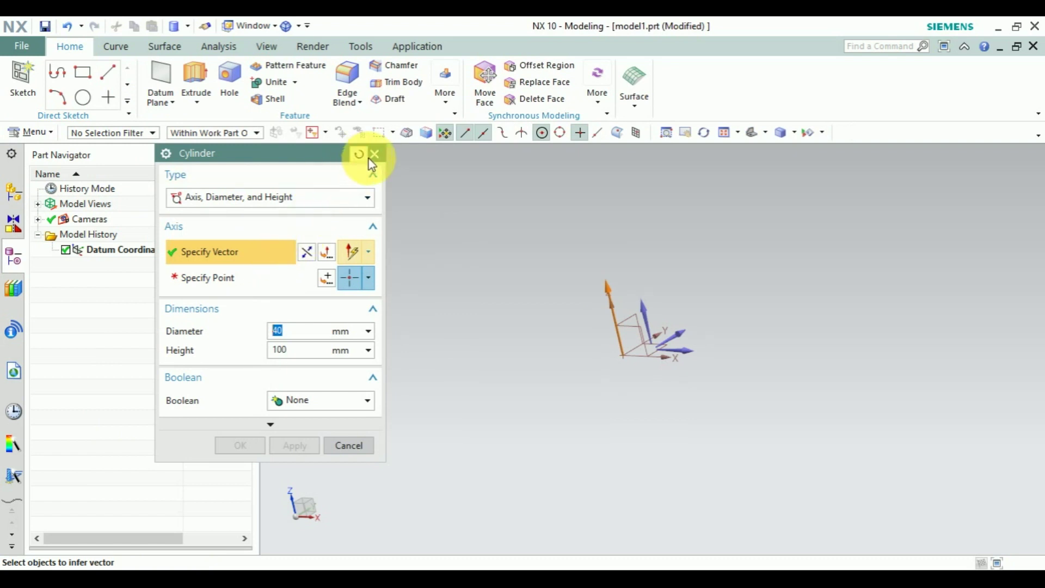
left_click(374, 154)
left_click(24, 133)
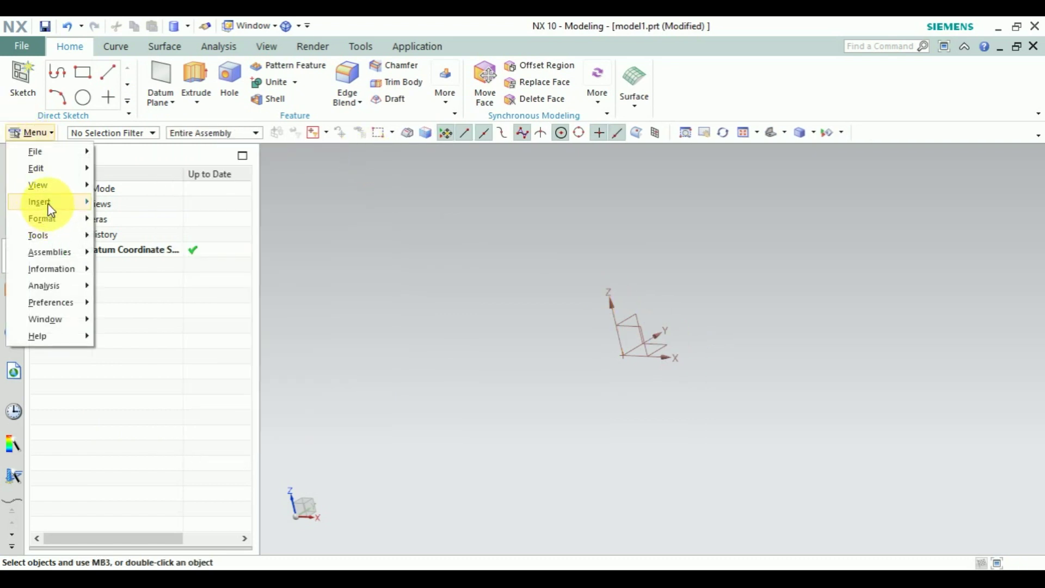
mouse_move(144, 197)
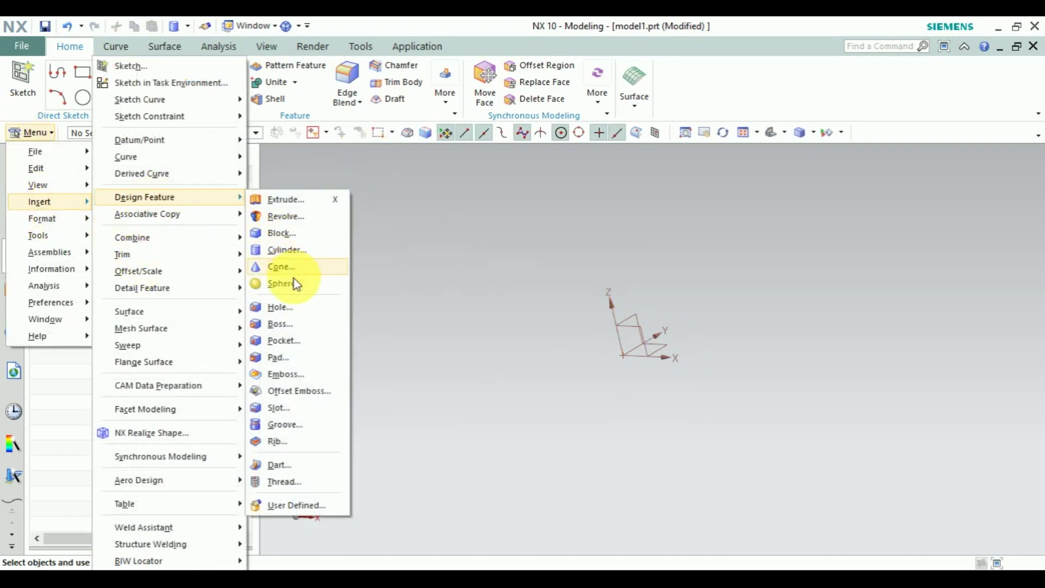
left_click(283, 266)
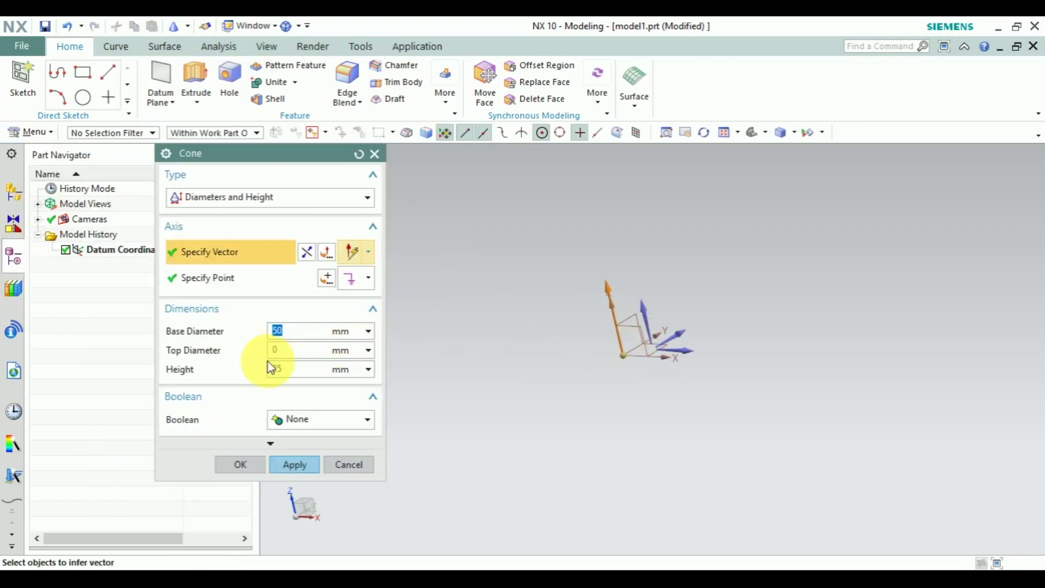
key("Tab")
type("20")
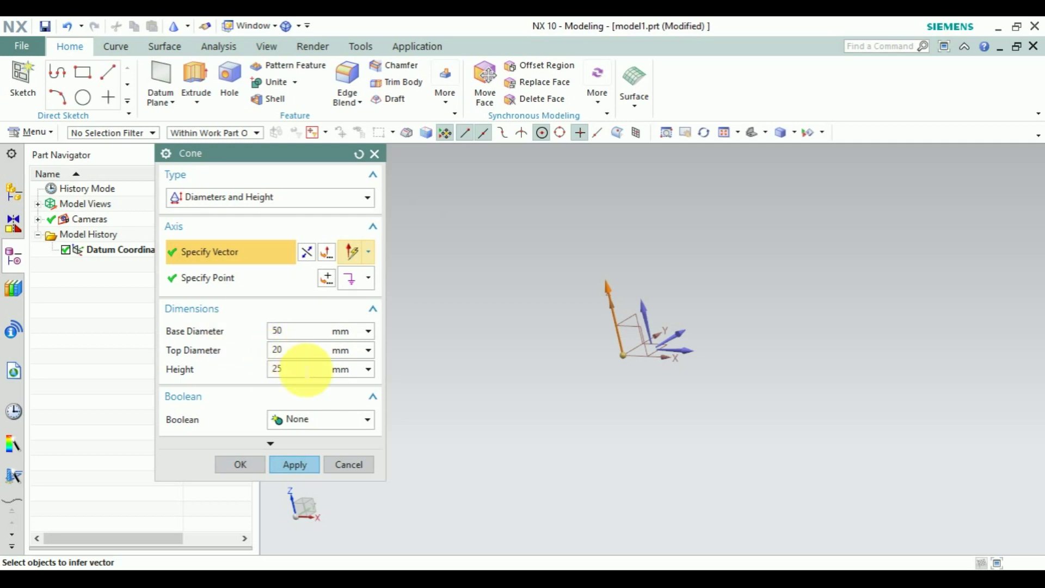
key("Tab")
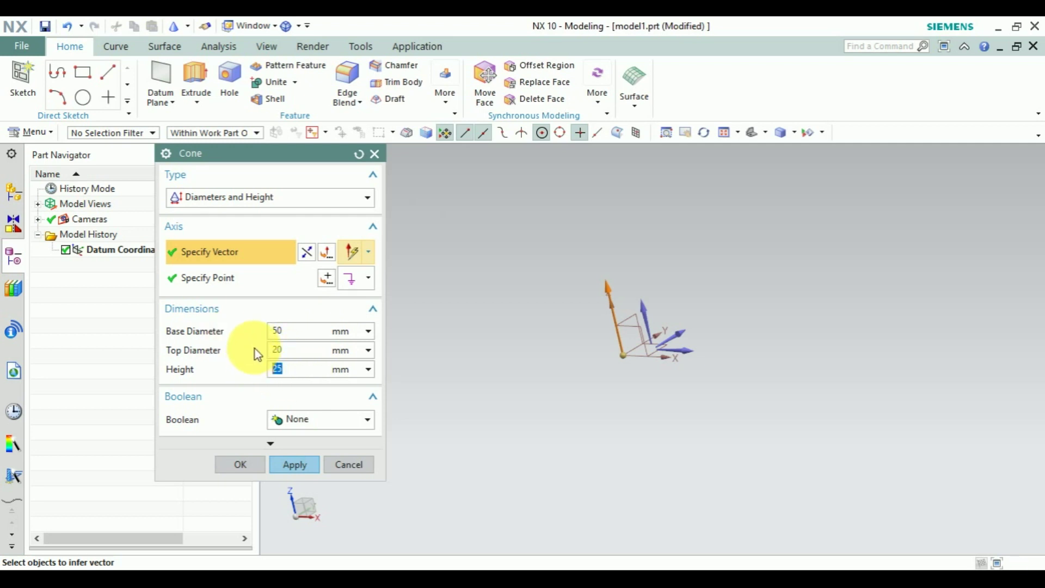
type("100")
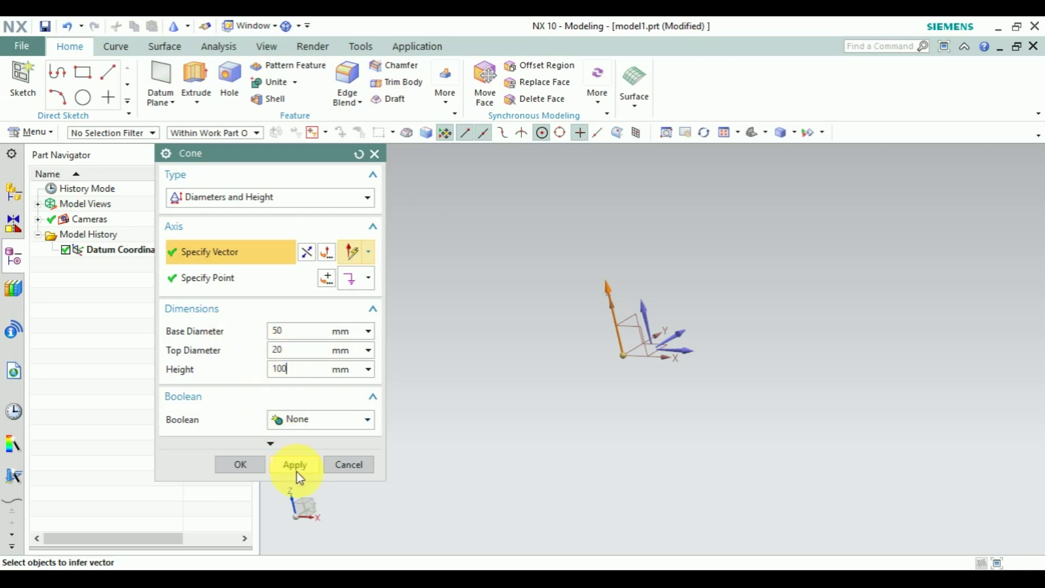
left_click(297, 468)
- Switch the cone definition type to Base Diameter, Height and Half Angle
scroll(627, 419, "down", 3)
mouse_move(625, 338)
middle_mouse_down()
mouse_move(539, 287)
mouse_move(567, 310)
mouse_move(568, 391)
middle_mouse_up()
scroll(568, 391, "up", 3)
scroll(553, 388, "down", 3)
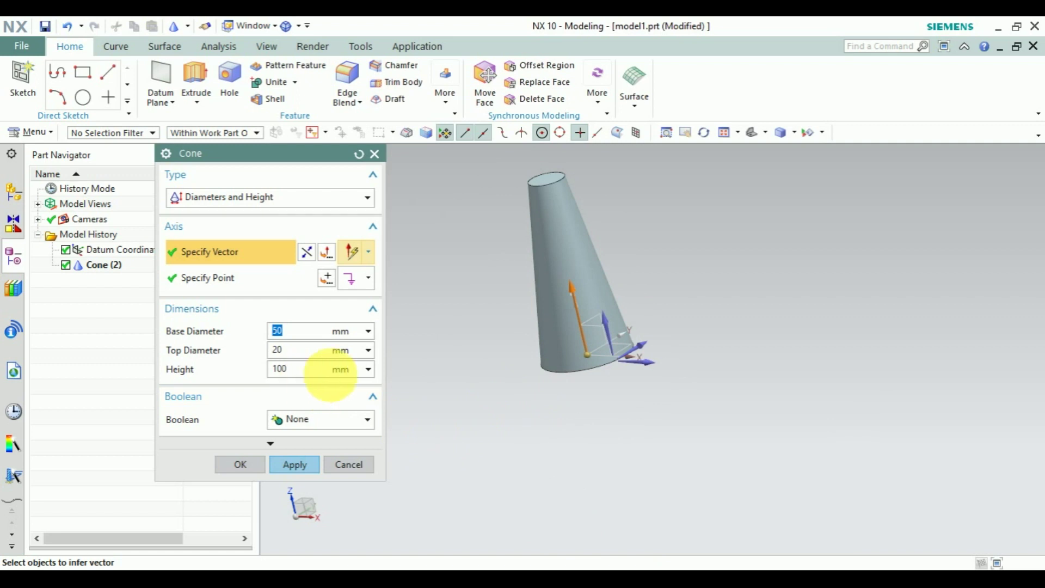
left_click(347, 419)
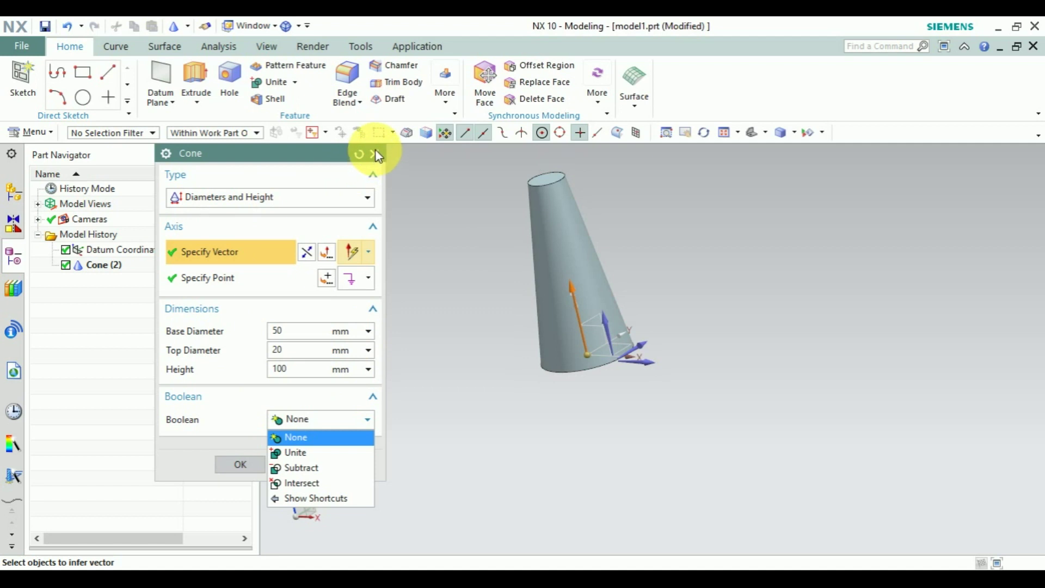
left_click(295, 198)
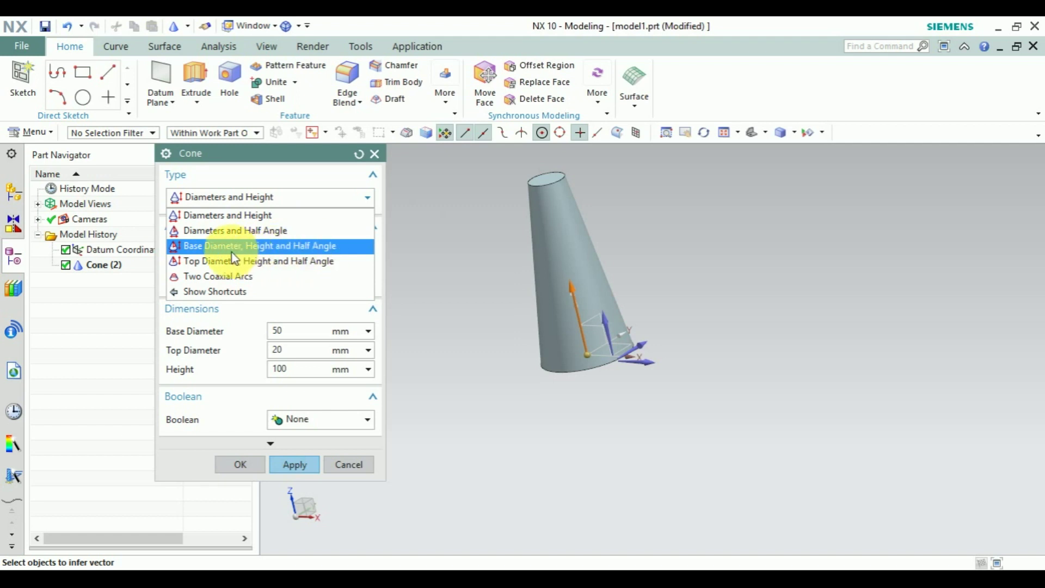
left_click(233, 255)
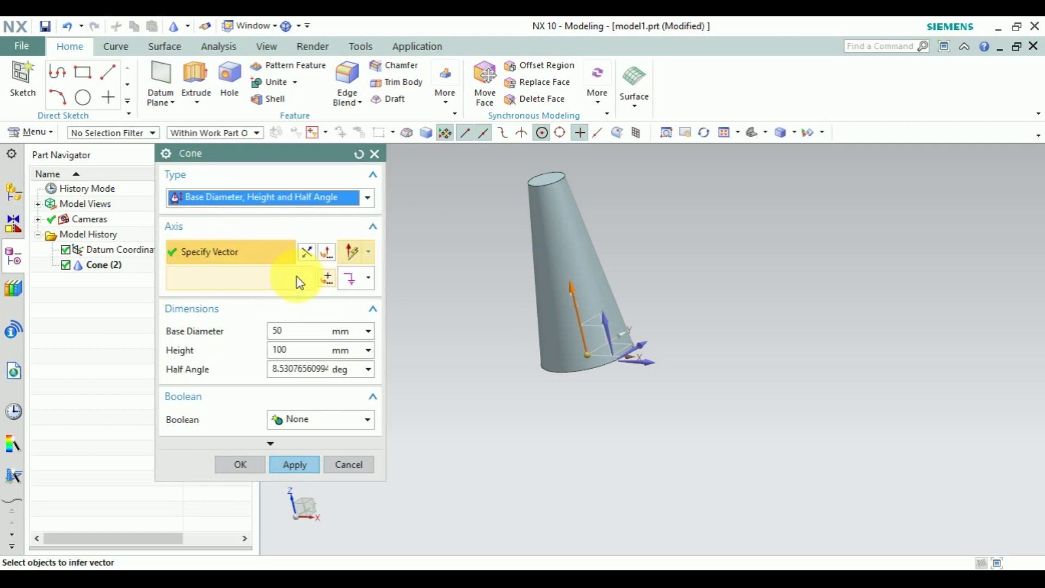
- Move the new cone's base point to X 100, Y 100
left_click(329, 280)
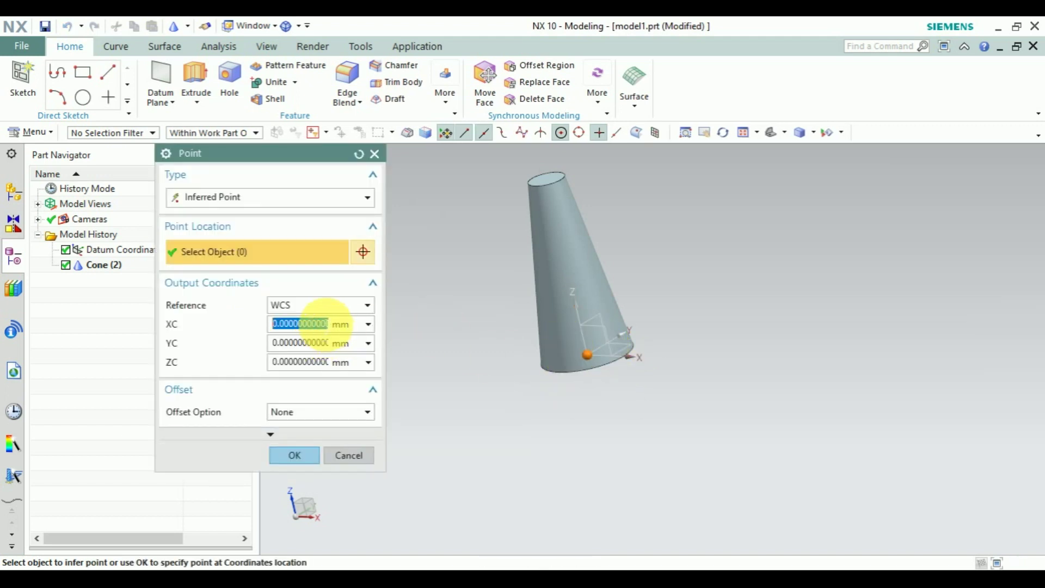
type("100")
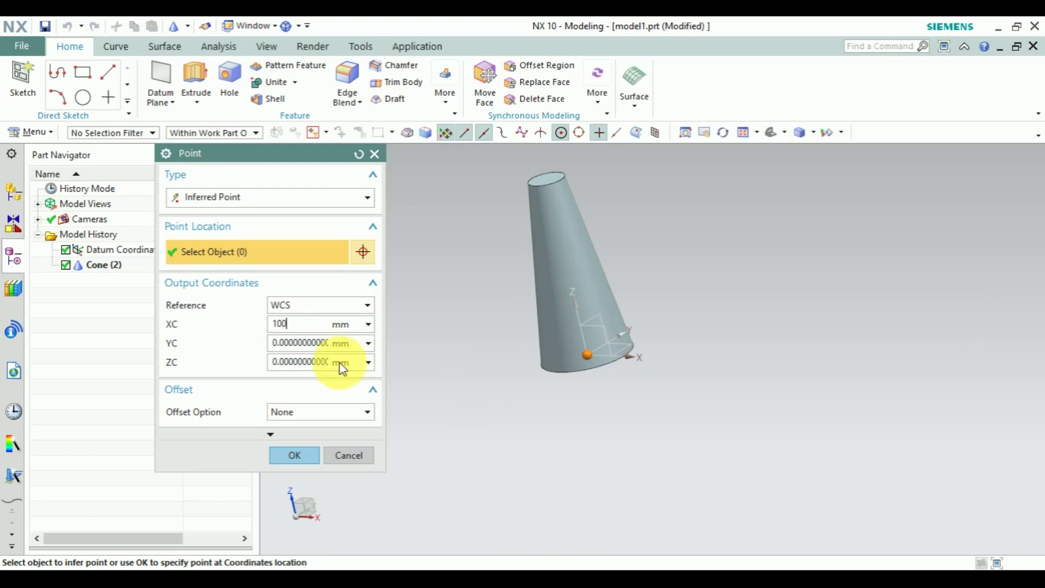
left_click(302, 343)
left_click_drag(275, 343, 373, 344)
type("100")
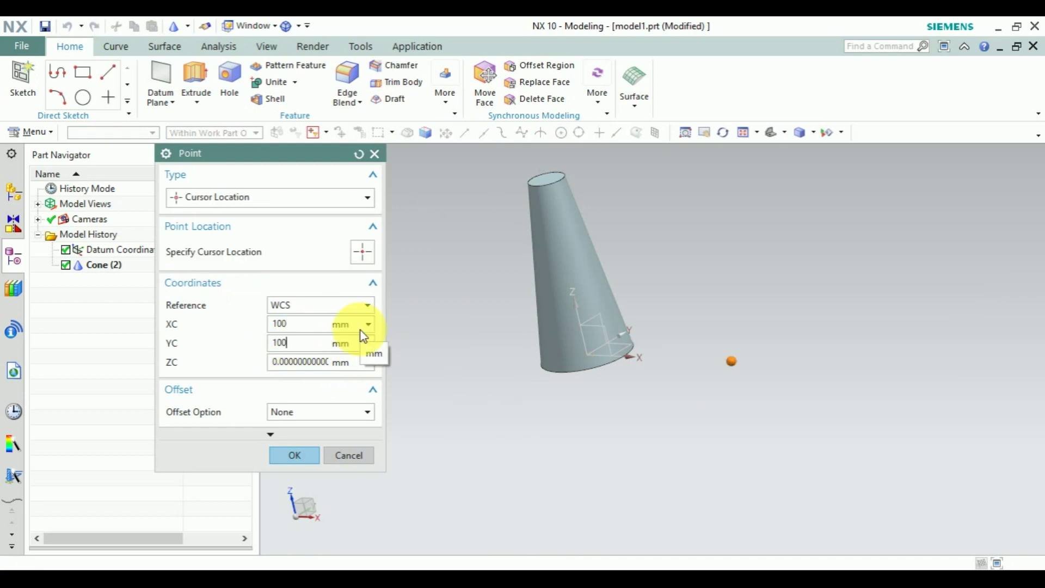
left_click(295, 455)
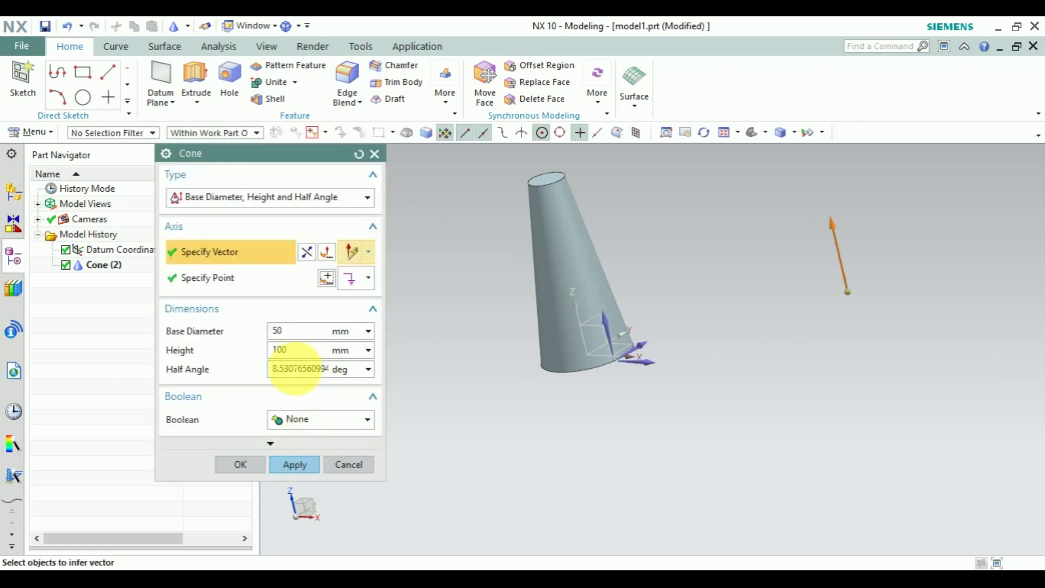
- Change the cone height to 80 mm and select the half angle for editing
double_click(277, 331)
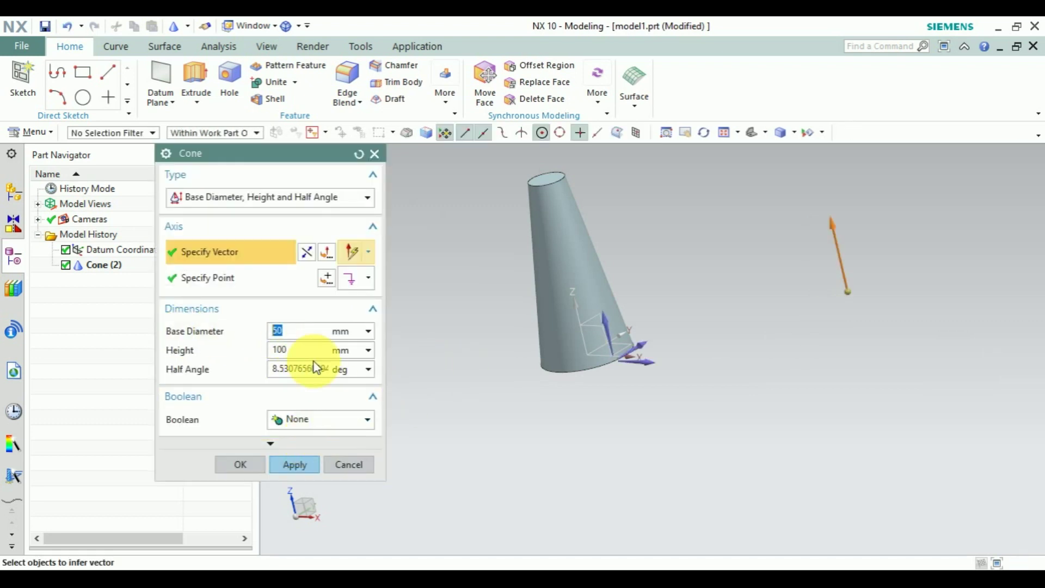
double_click(293, 349)
type("8")
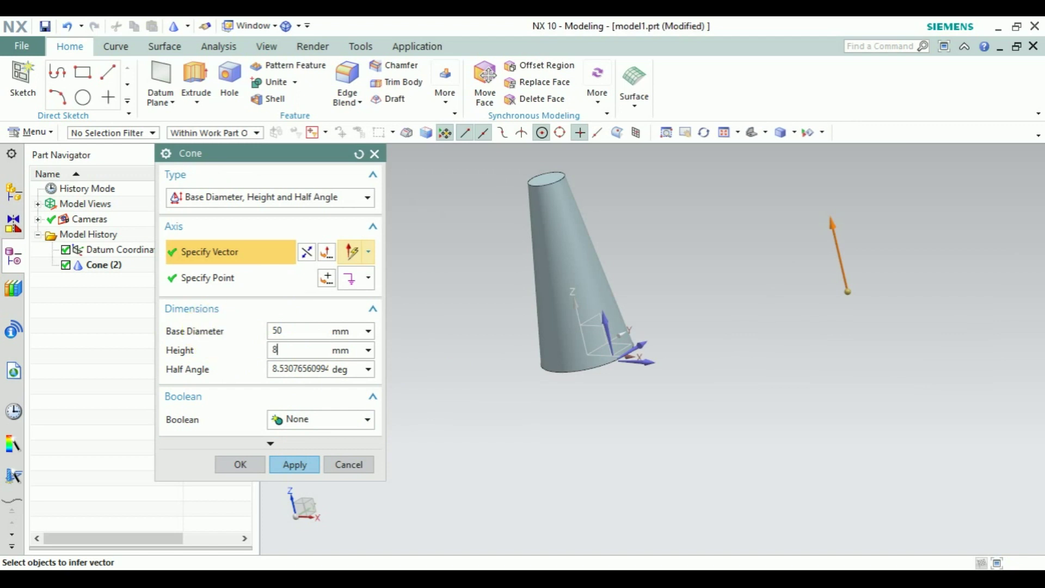
key("Return")
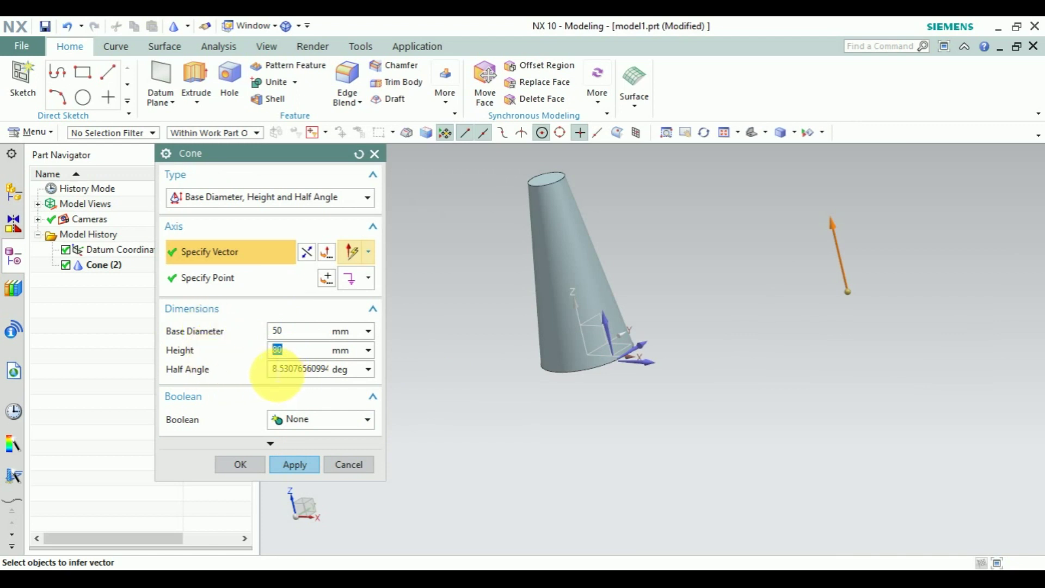
left_click_drag(277, 373, 339, 370)
- Create the second cone with a 10° half angle
type("10")
left_click(313, 475)
scroll(579, 459, "up", 2)
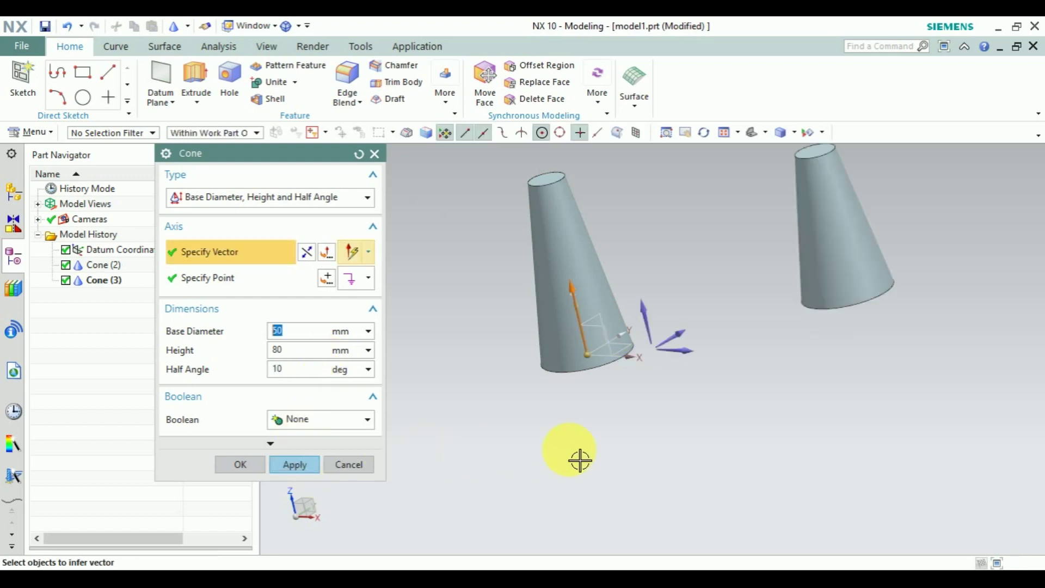
scroll(642, 443, "up", 2)
scroll(746, 349, "down", 5)
scroll(657, 321, "up", 2)
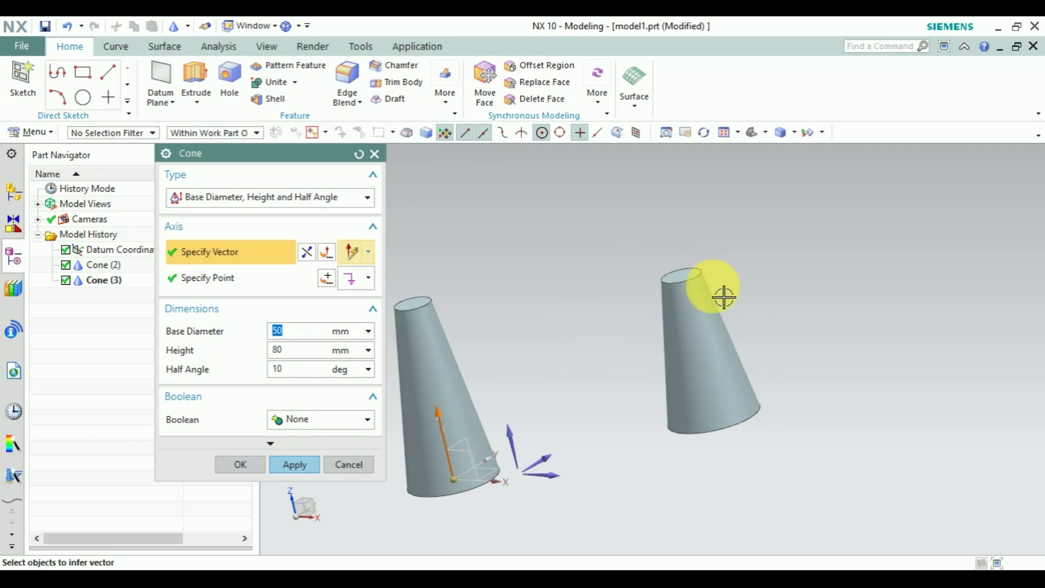
- Edit Cone (3) so its half angle becomes 1°
key("Escape")
double_click(109, 280)
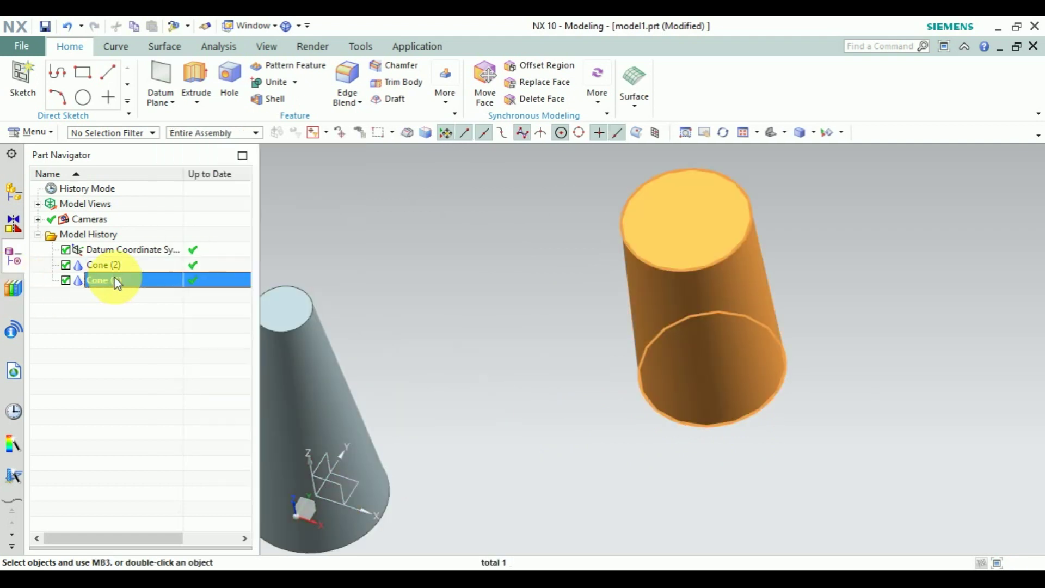
left_click(298, 369)
type("0")
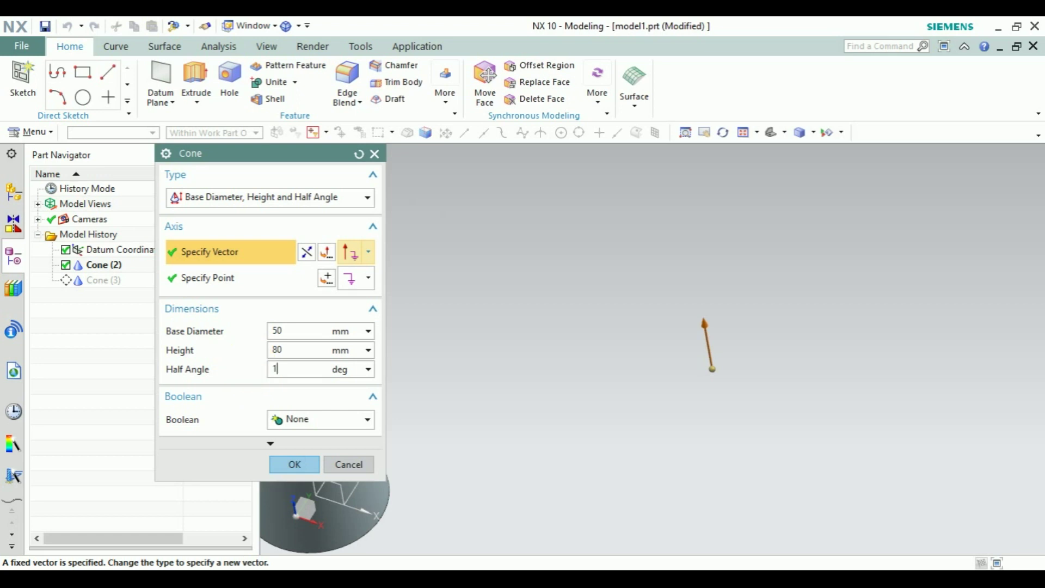
left_click(307, 461)
- Inspect the two cones from the top view and then from the side
mouse_move(700, 350)
middle_mouse_down()
mouse_move(716, 299)
mouse_move(671, 350)
mouse_move(691, 375)
middle_mouse_up()
left_click(690, 373)
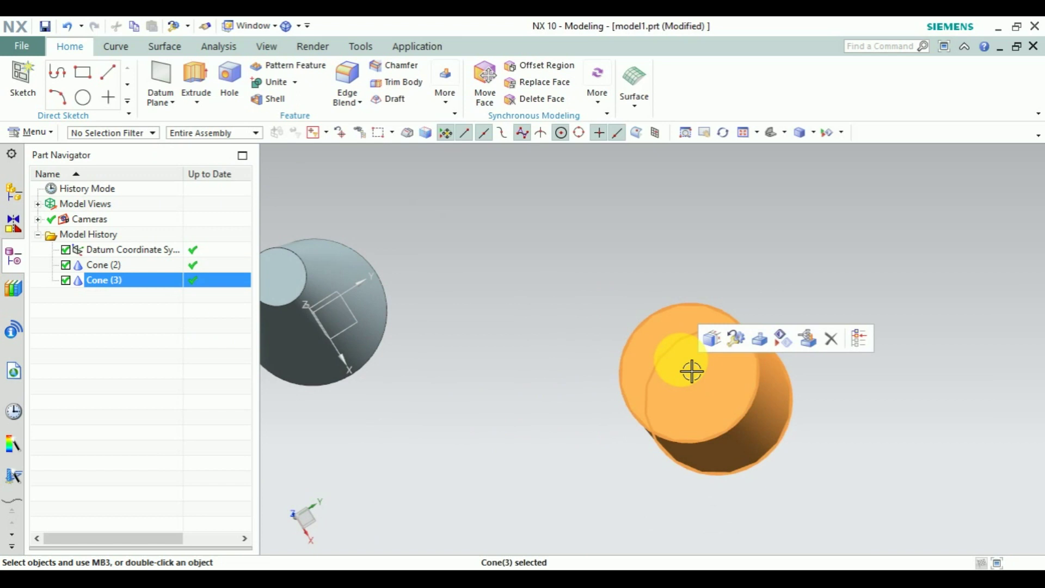
key("Escape")
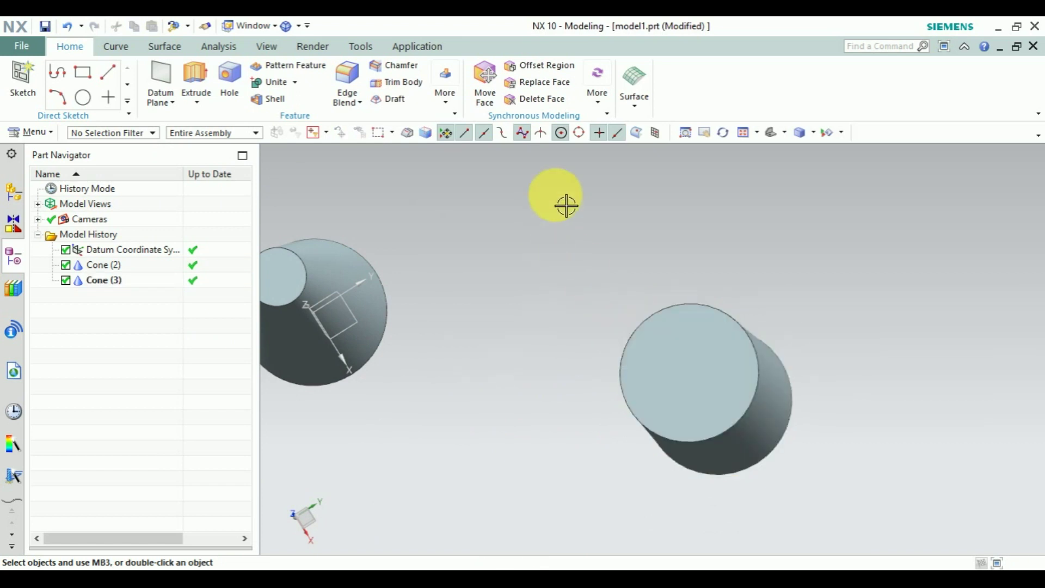
left_click(783, 135)
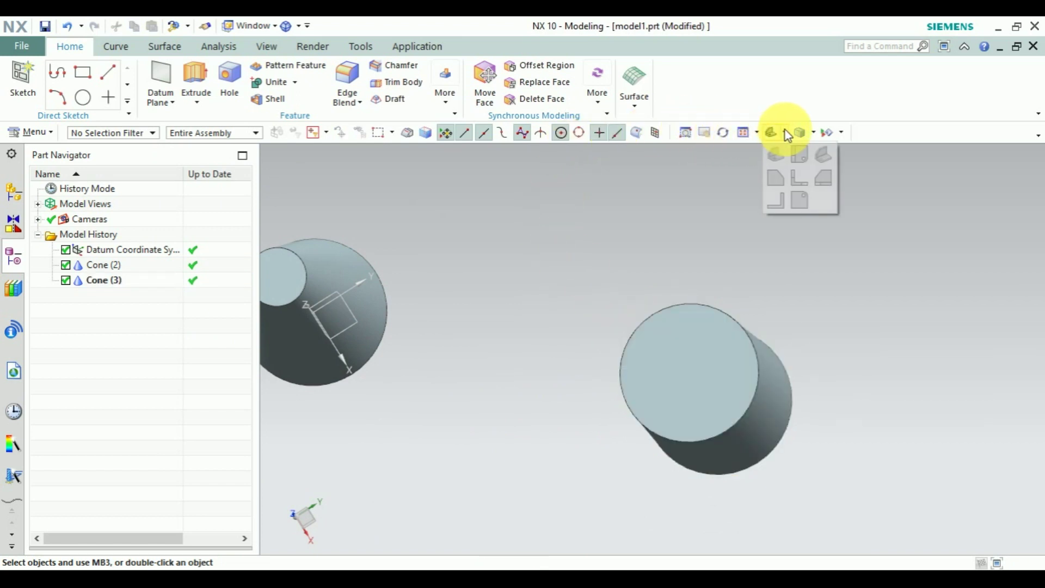
left_click(797, 157)
scroll(746, 326, "up", 3)
scroll(753, 310, "down", 4)
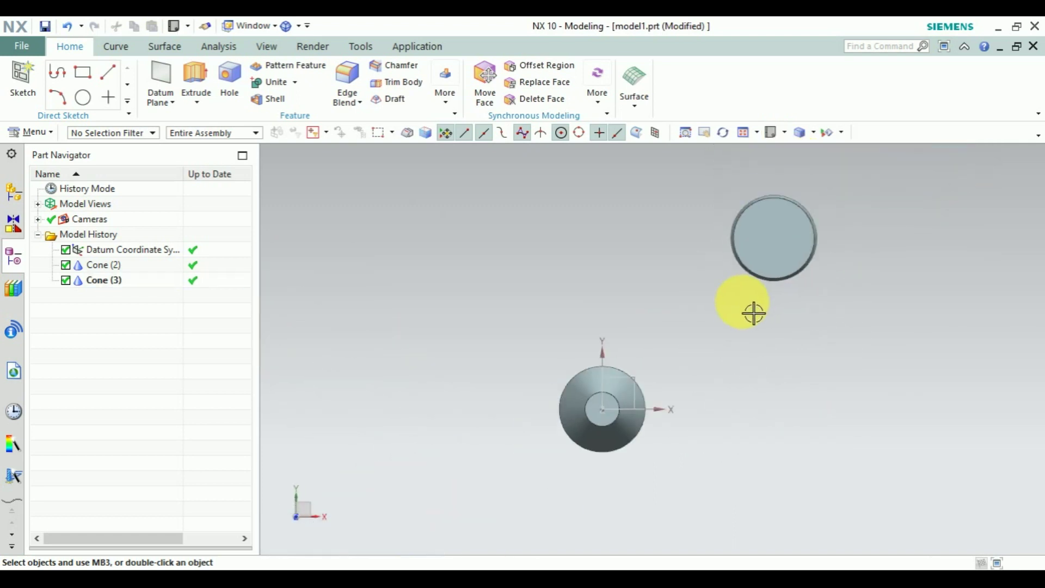
scroll(705, 285, "up", 4)
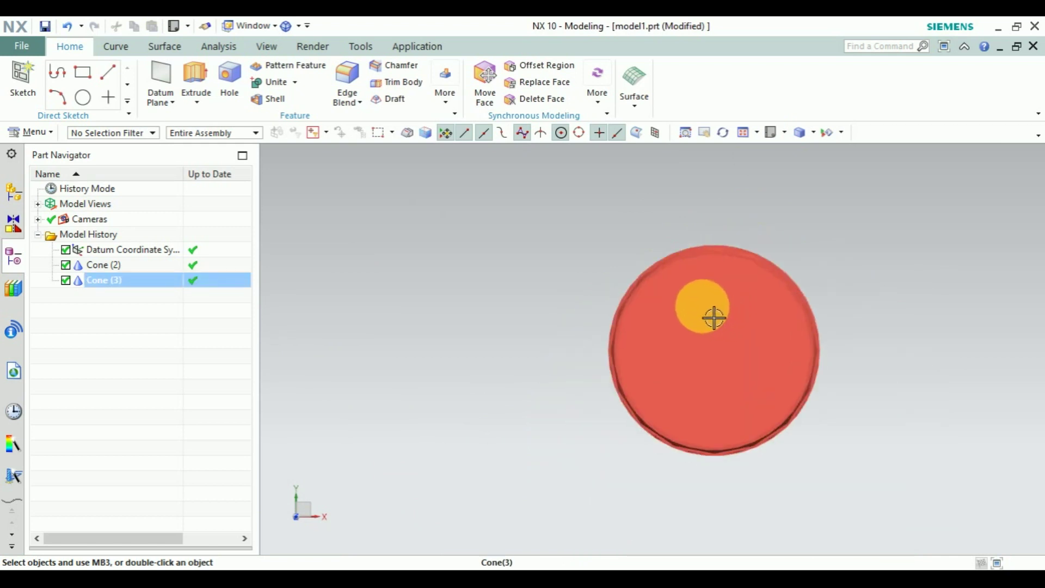
scroll(626, 307, "down", 1)
scroll(599, 304, "down", 3)
middle_click_drag(462, 300, 553, 342)
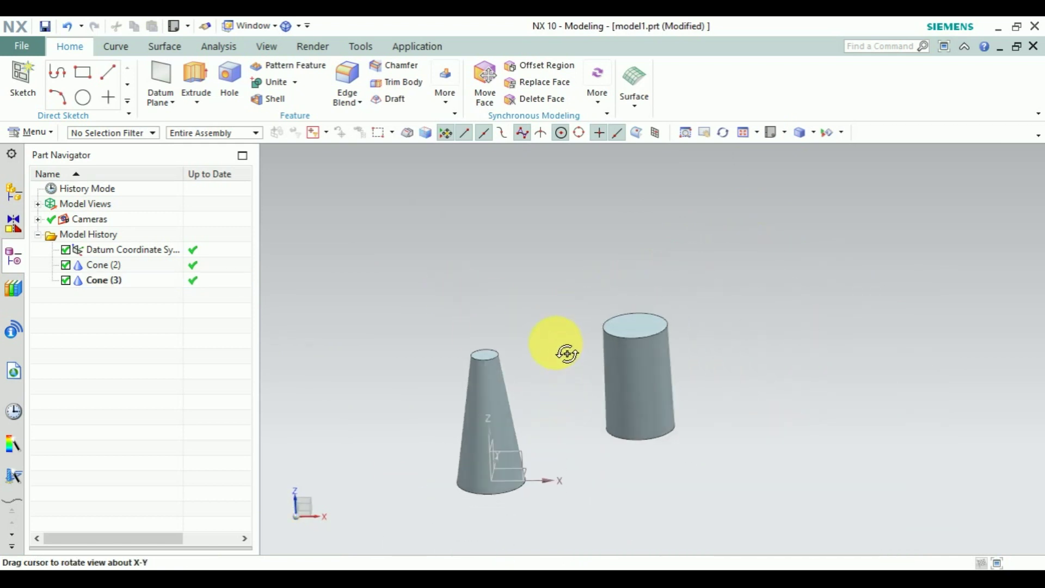
double_click(120, 286)
left_click(229, 199)
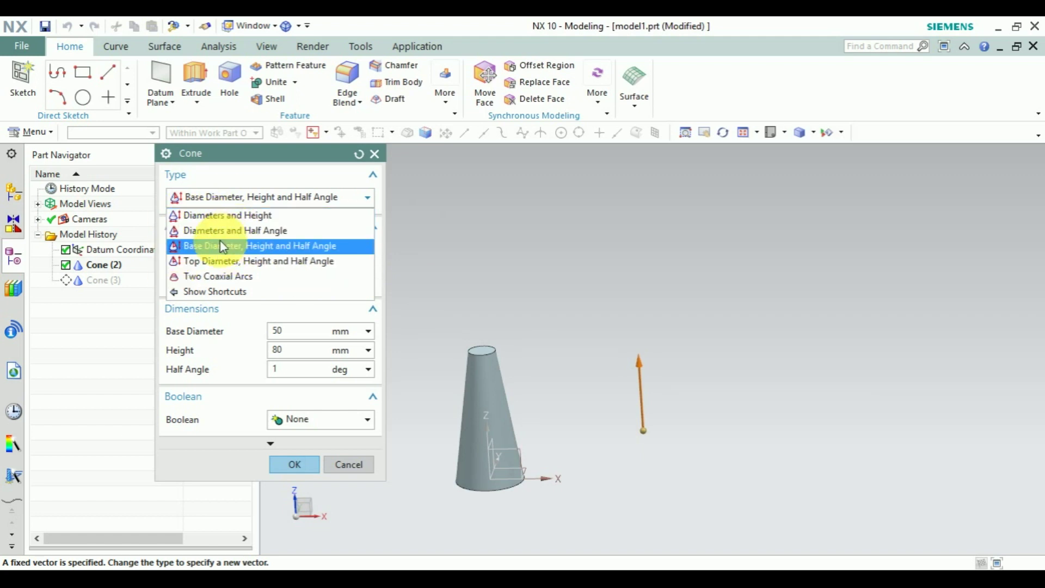
left_click(375, 154)
- Create a 100 mm sphere centred on the tapered cone's base point
left_click(13, 132)
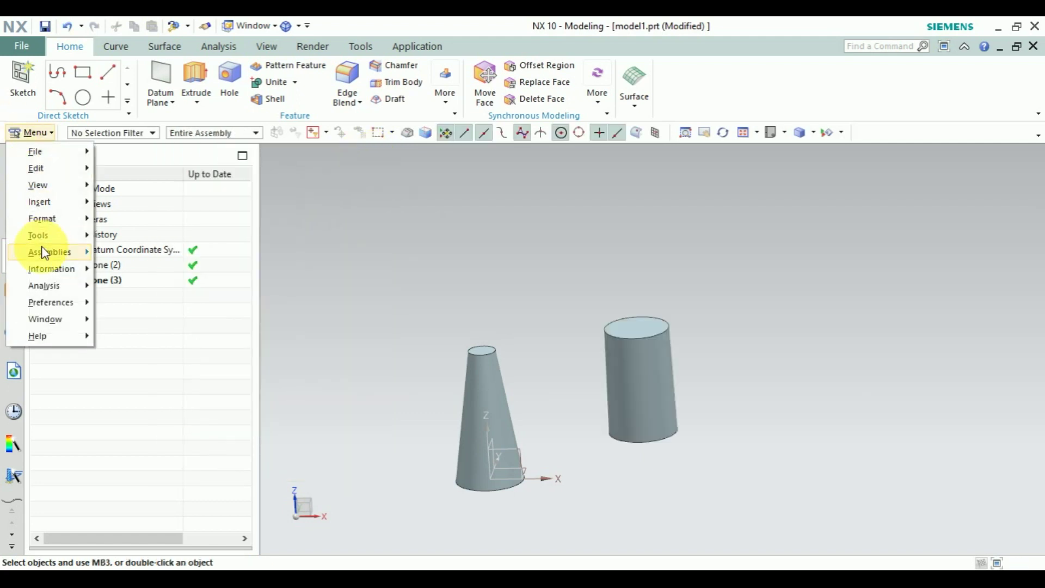
mouse_move(144, 197)
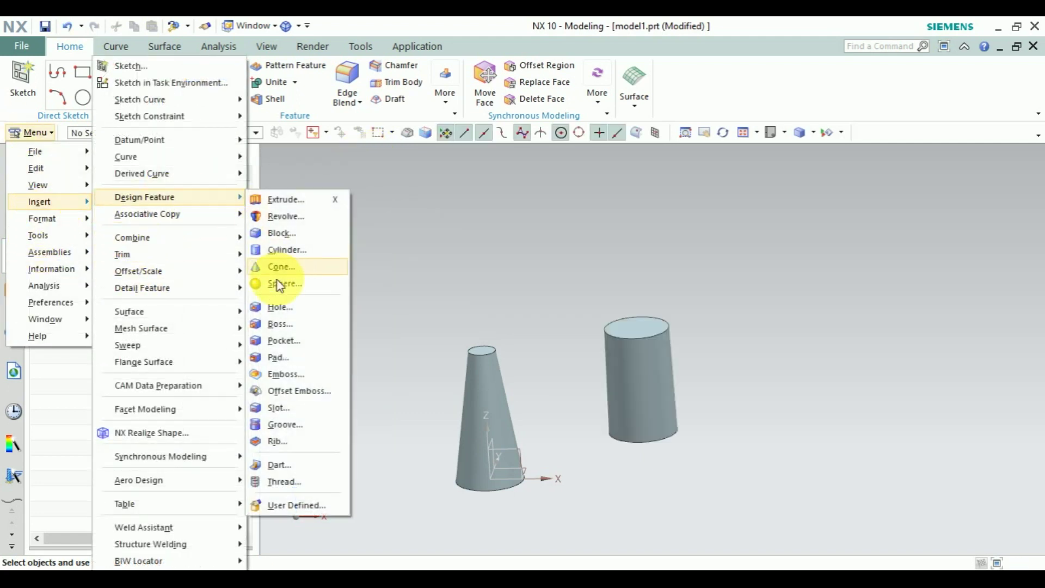
left_click(279, 283)
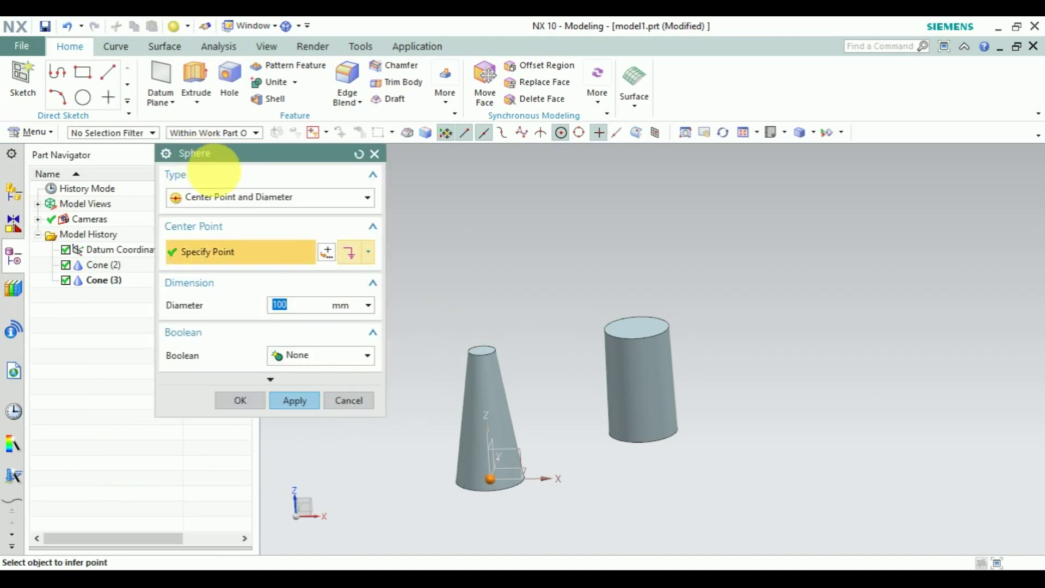
left_click(299, 401)
mouse_move(595, 496)
middle_mouse_down()
mouse_move(566, 525)
mouse_move(618, 478)
mouse_move(580, 515)
mouse_move(566, 506)
middle_mouse_up()
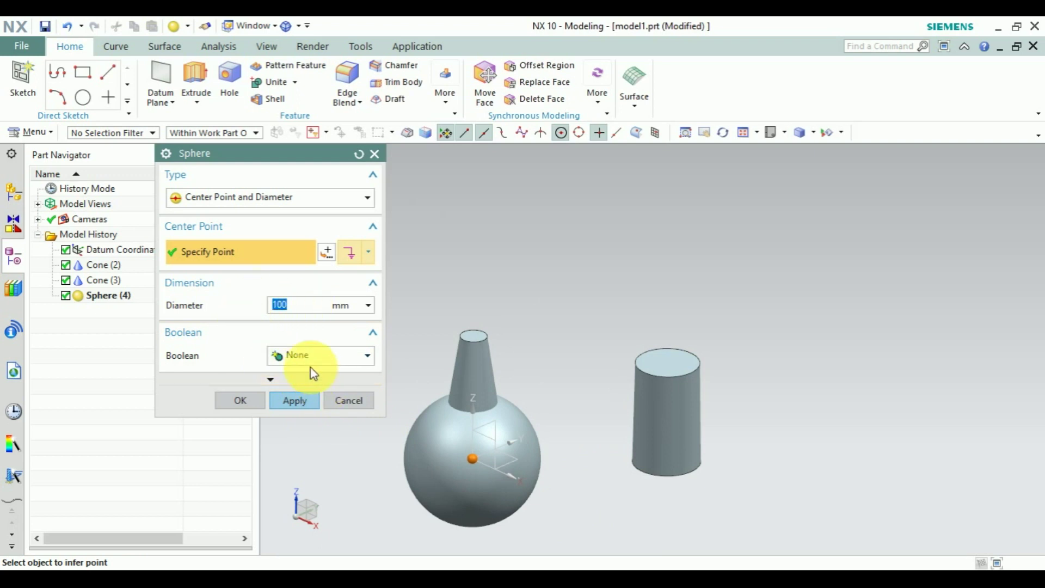
- Subtract a 50 mm sphere from the 100 mm sphere to hollow it
left_click(313, 358)
left_click(300, 401)
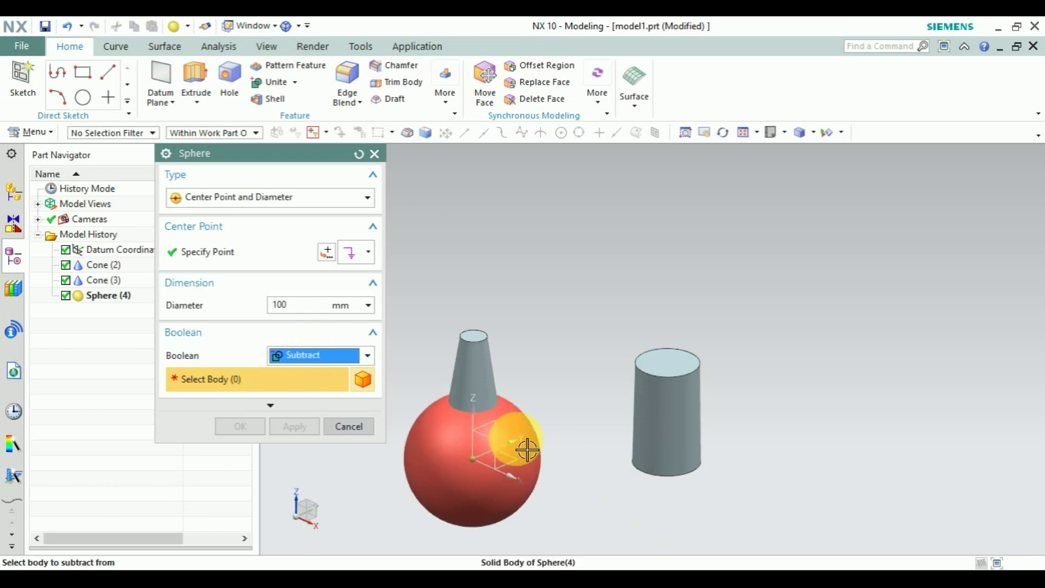
left_click(465, 444)
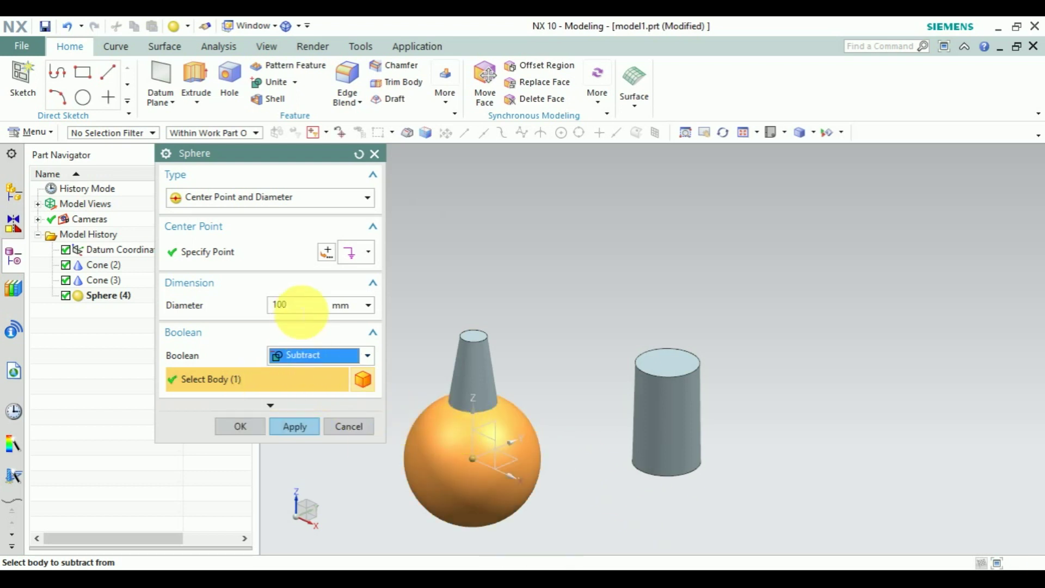
double_click(299, 304)
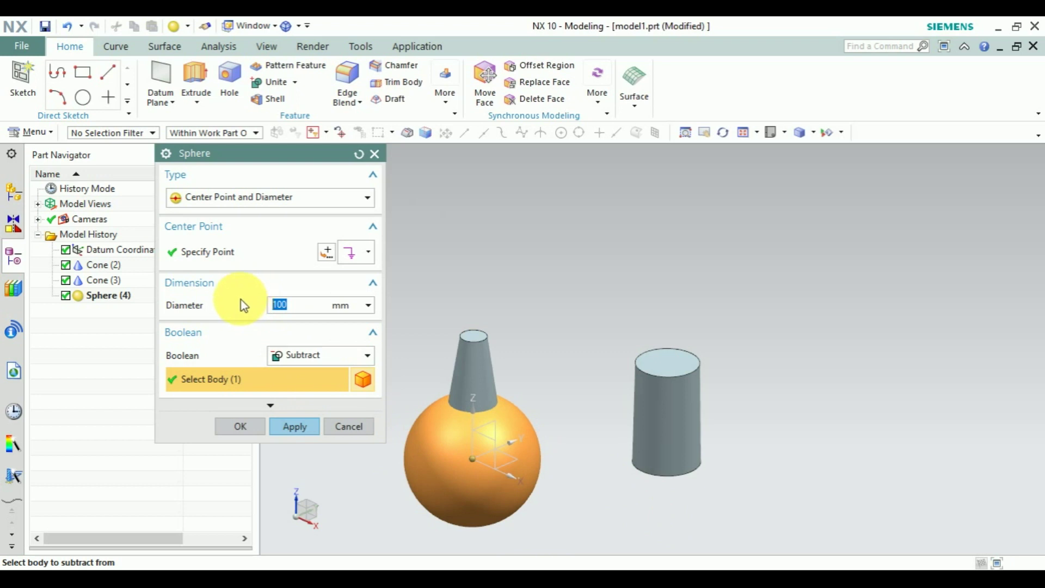
type("50")
left_click(307, 427)
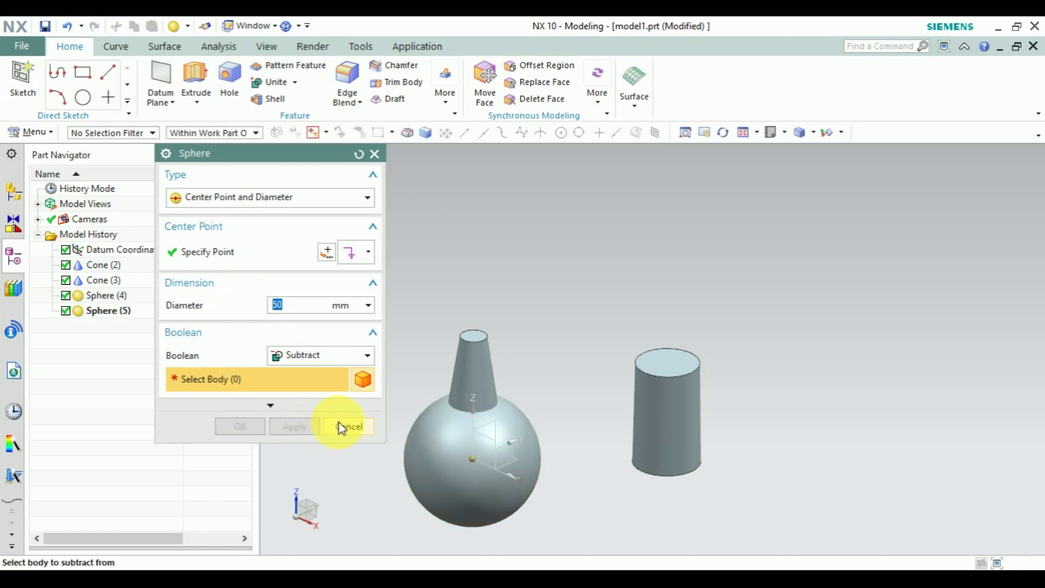
left_click(348, 426)
mouse_move(479, 455)
middle_mouse_down()
mouse_move(540, 470)
mouse_move(553, 457)
middle_mouse_up()
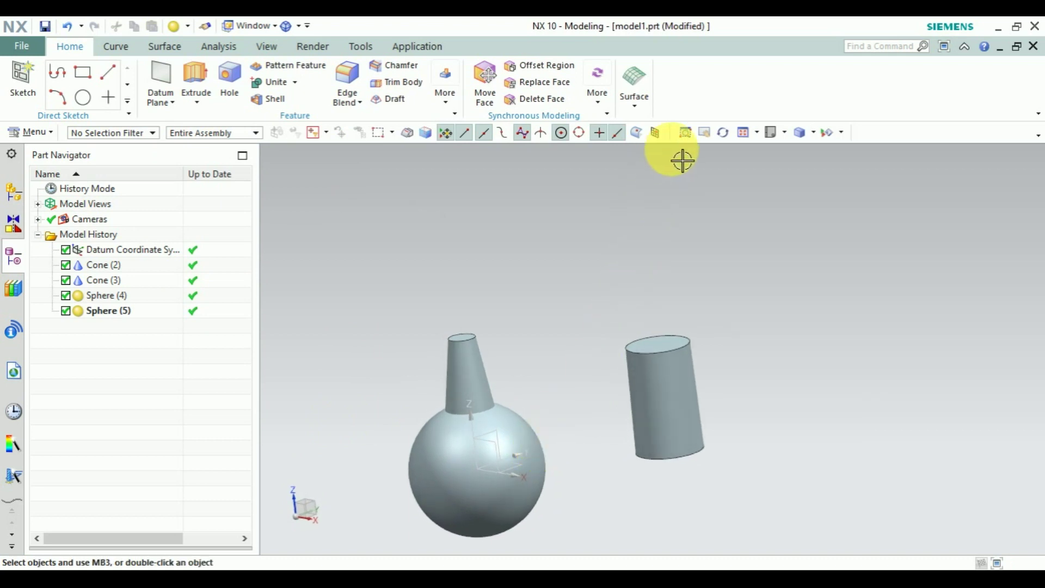
- Show the model in a Clip Section at 25 mm offset, revealing the sphere's cavity
left_click(264, 49)
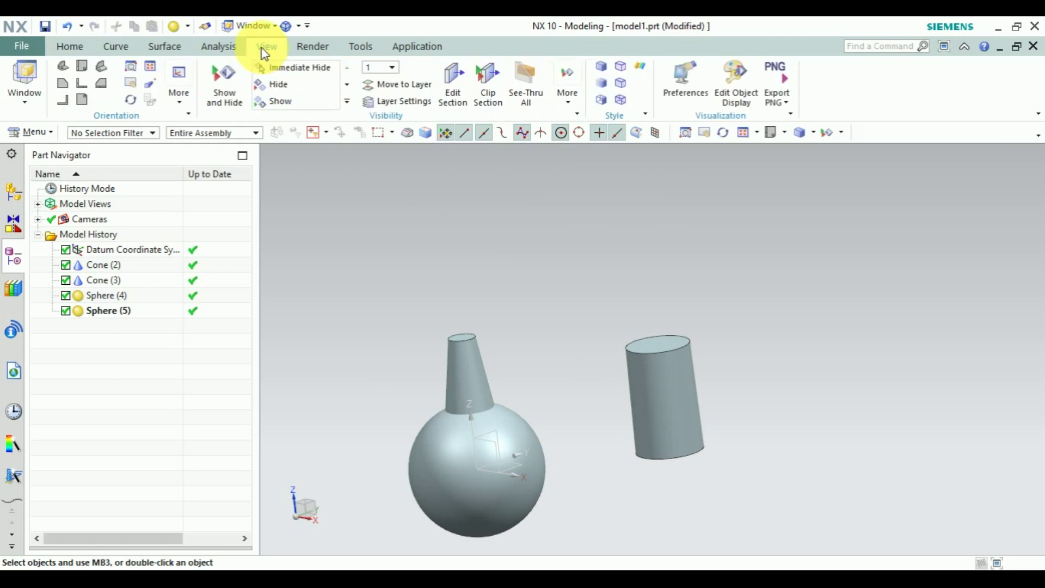
left_click(456, 87)
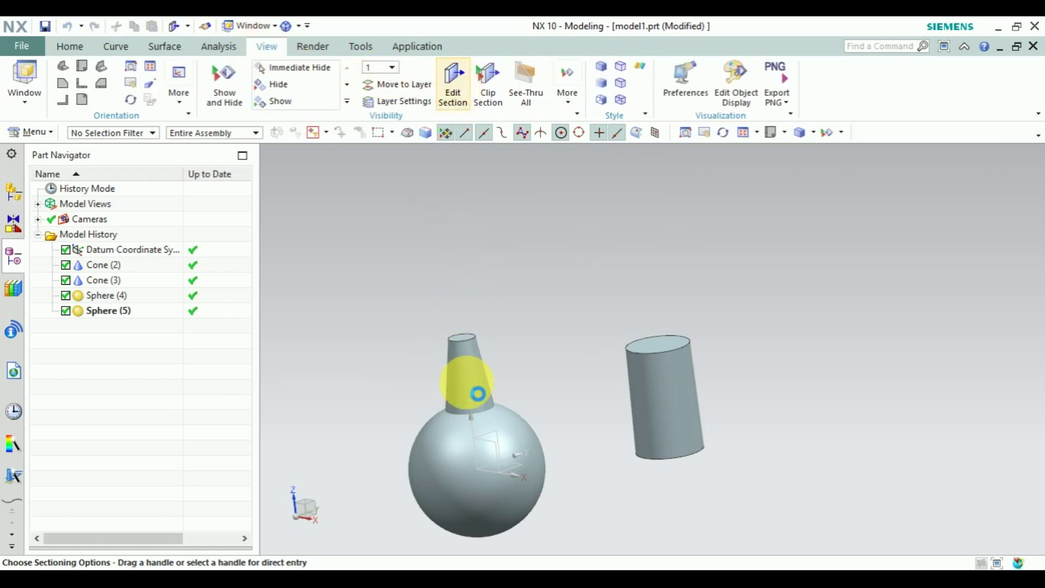
mouse_move(495, 478)
middle_mouse_down()
mouse_move(513, 520)
mouse_move(521, 478)
middle_mouse_up()
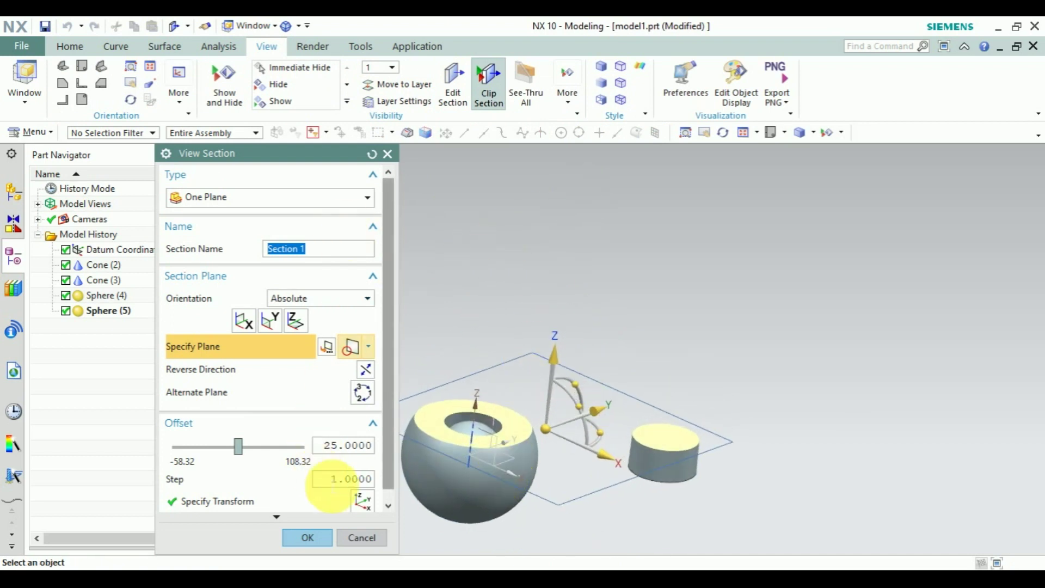
left_click(307, 537)
mouse_move(315, 522)
middle_mouse_down()
mouse_move(484, 482)
mouse_move(508, 527)
mouse_move(534, 481)
mouse_move(478, 434)
mouse_move(508, 427)
mouse_move(426, 414)
mouse_move(441, 421)
middle_mouse_up()
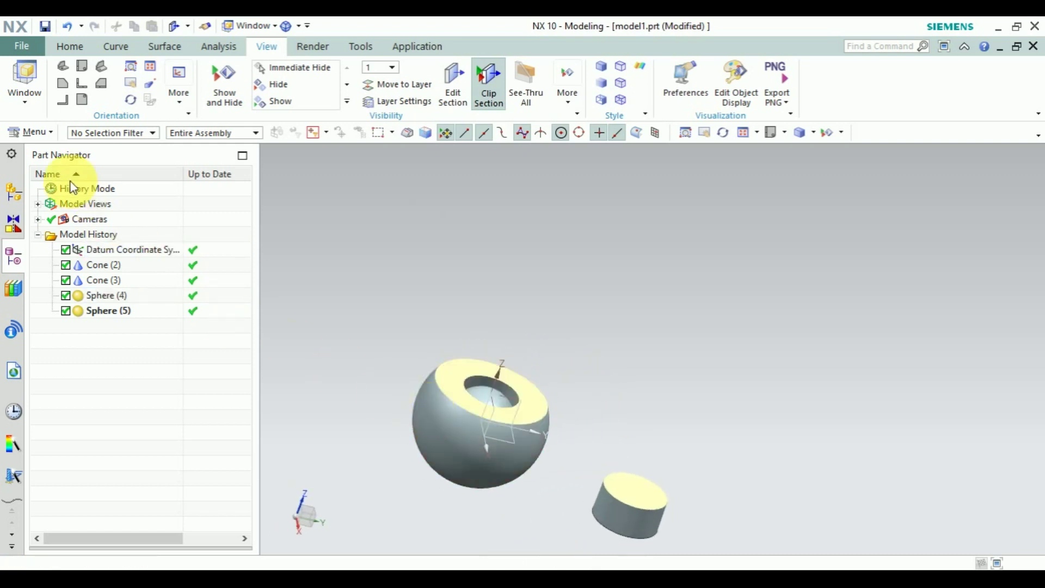
left_click(32, 133)
left_click(53, 204)
mouse_move(144, 197)
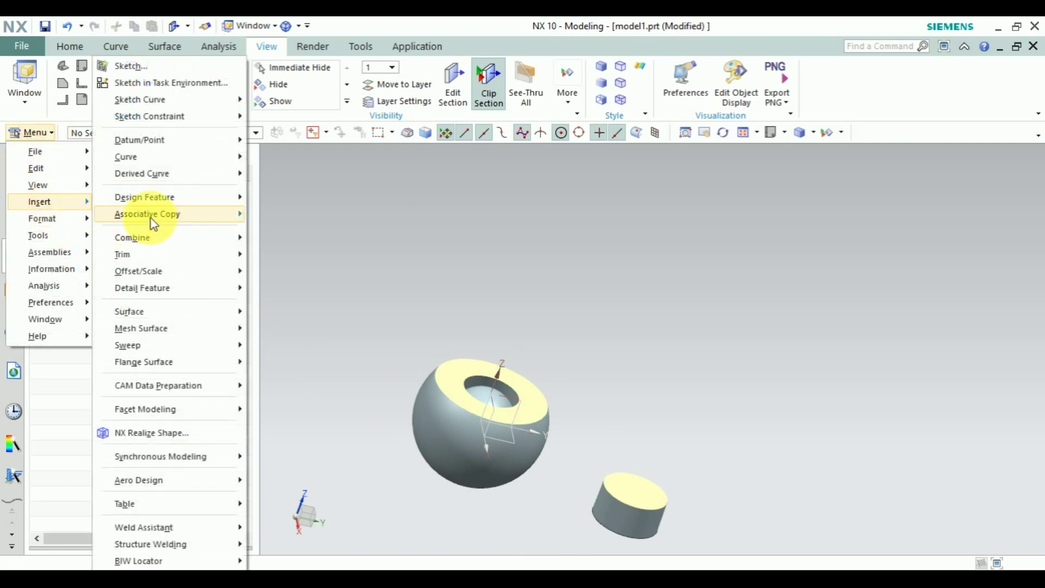